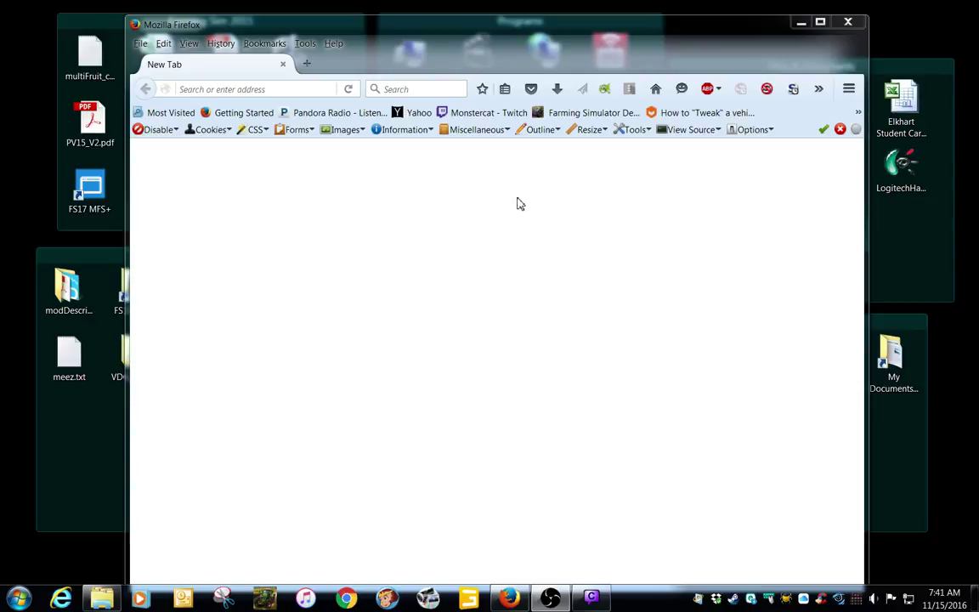
Step: Open the FS17 MFS+ mod folder selector from the desktop to view its folder buttons and close it again
left_click(800, 23)
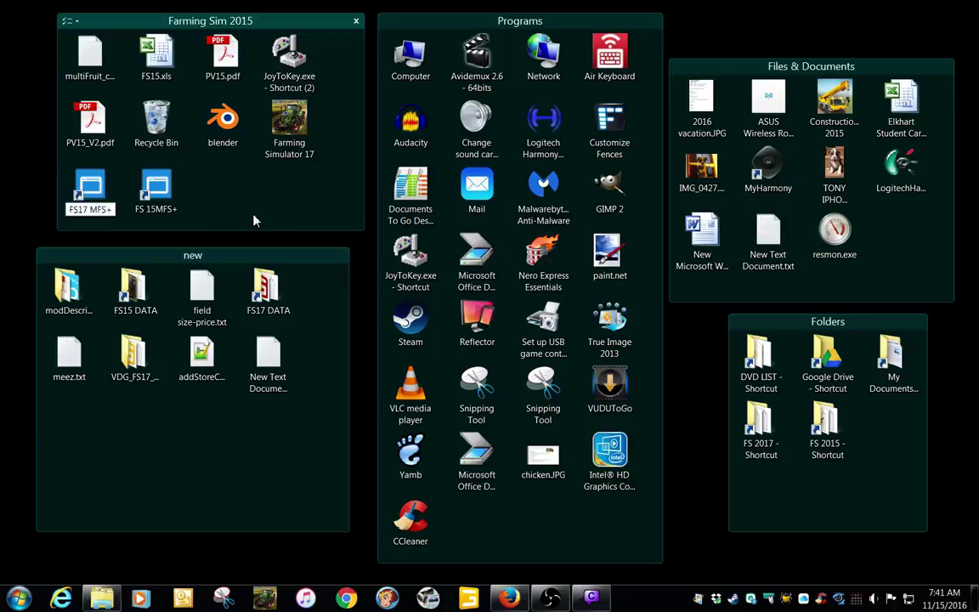
double_click(96, 197)
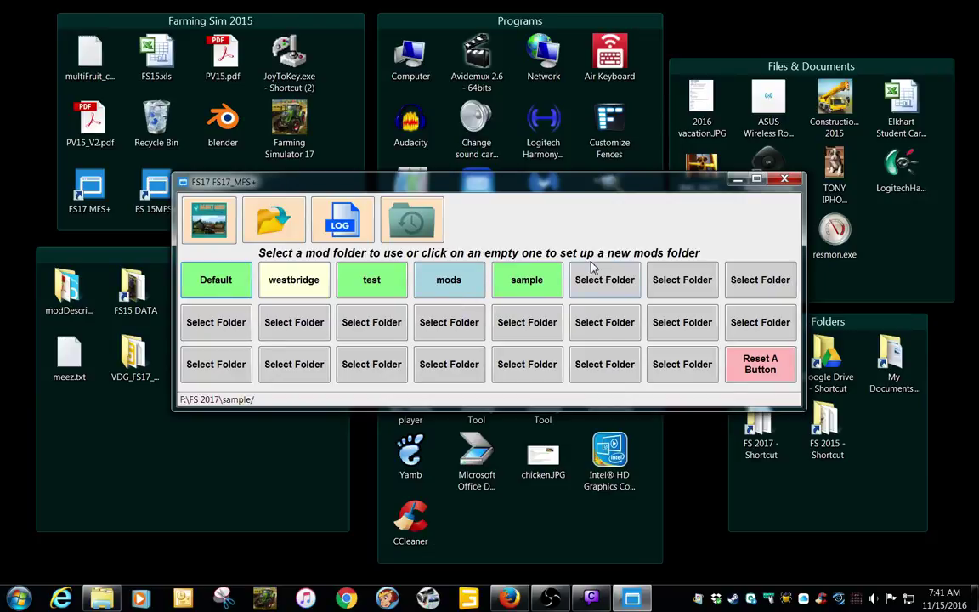
left_click(784, 180)
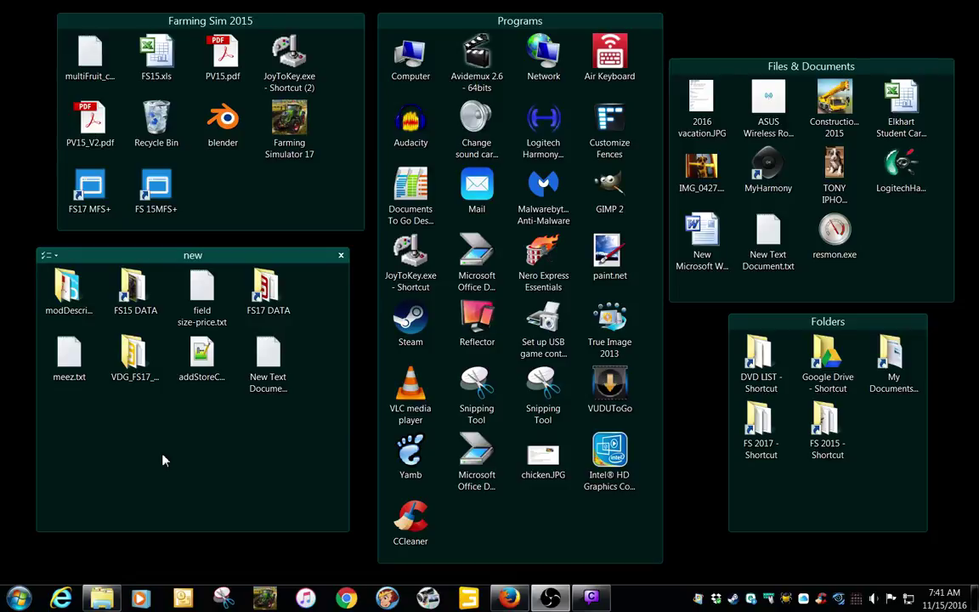
Step: Switch to Firefox and load twitch.com
left_click(509, 598)
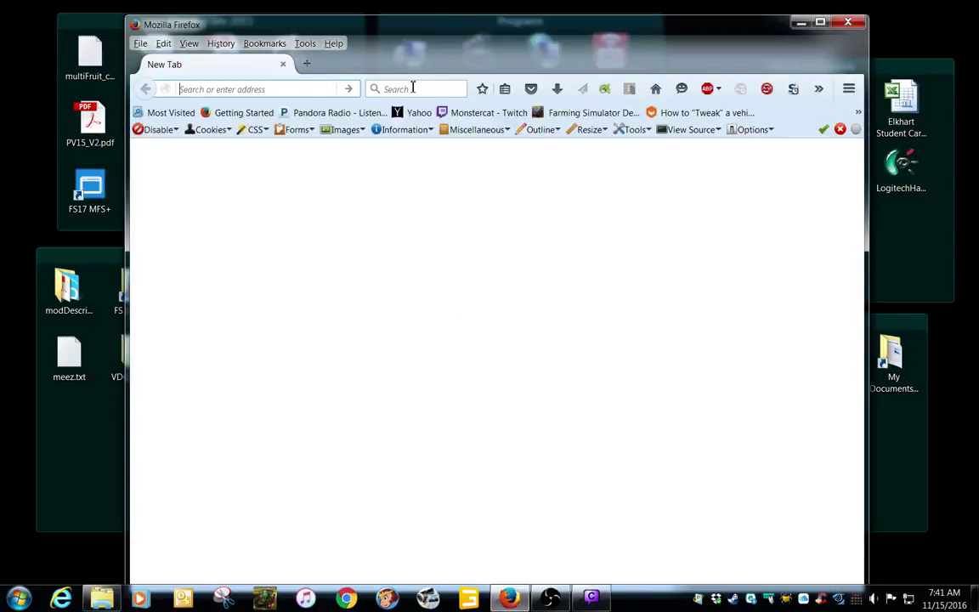
type("twitvh")
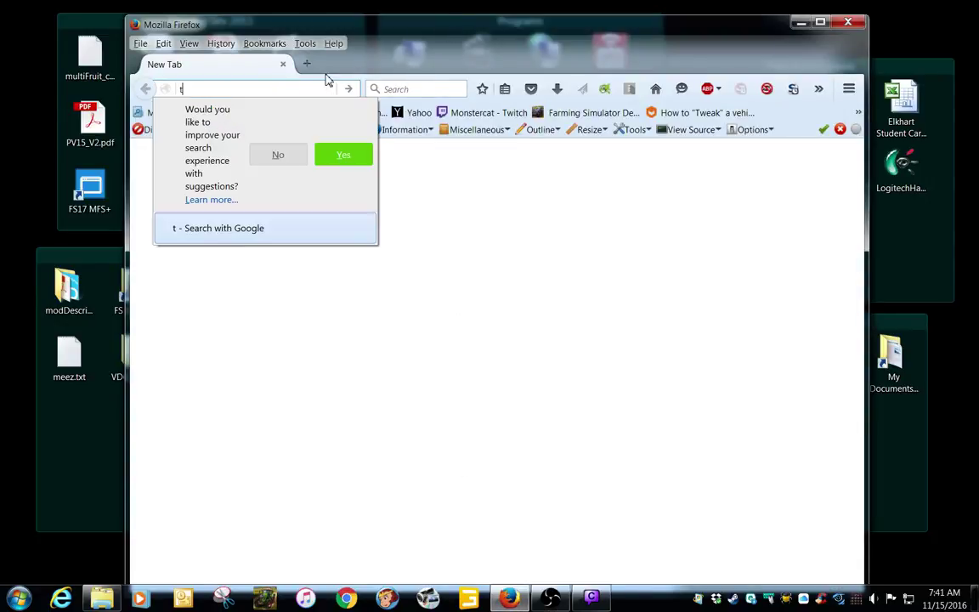
key("BackSpace")
key("BackSpace")
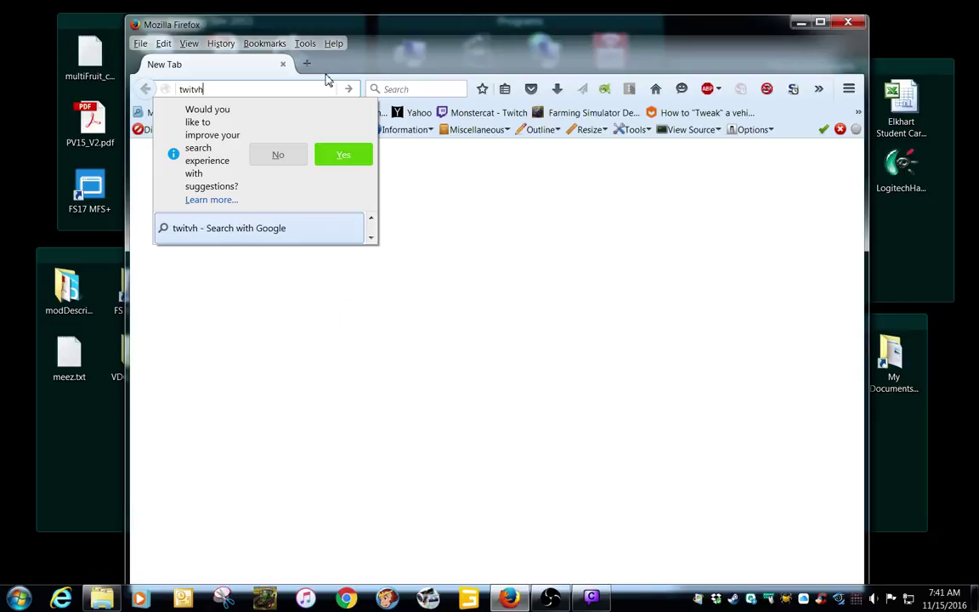
type("c.")
key("BackSpace")
type("h.com")
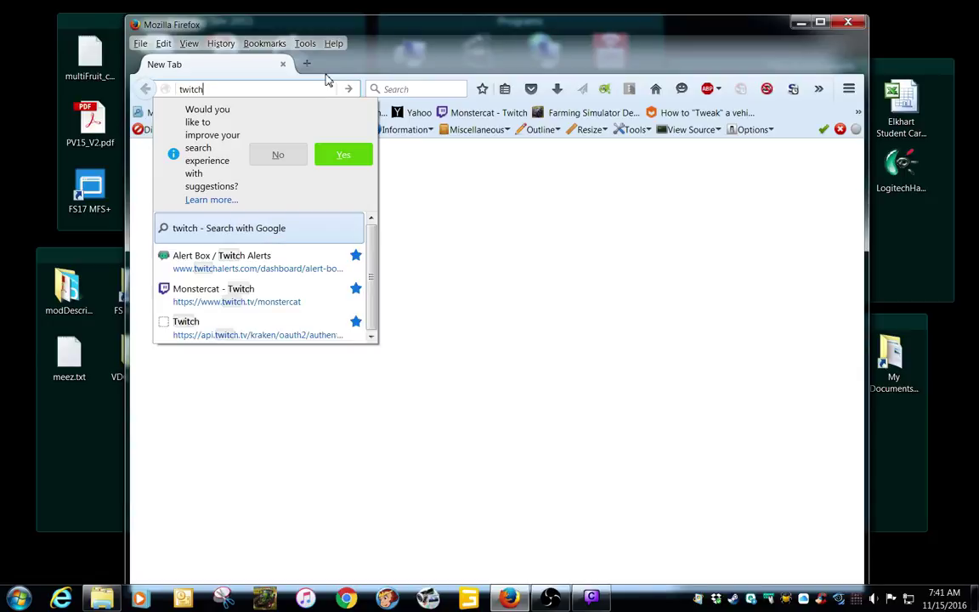
key("Return")
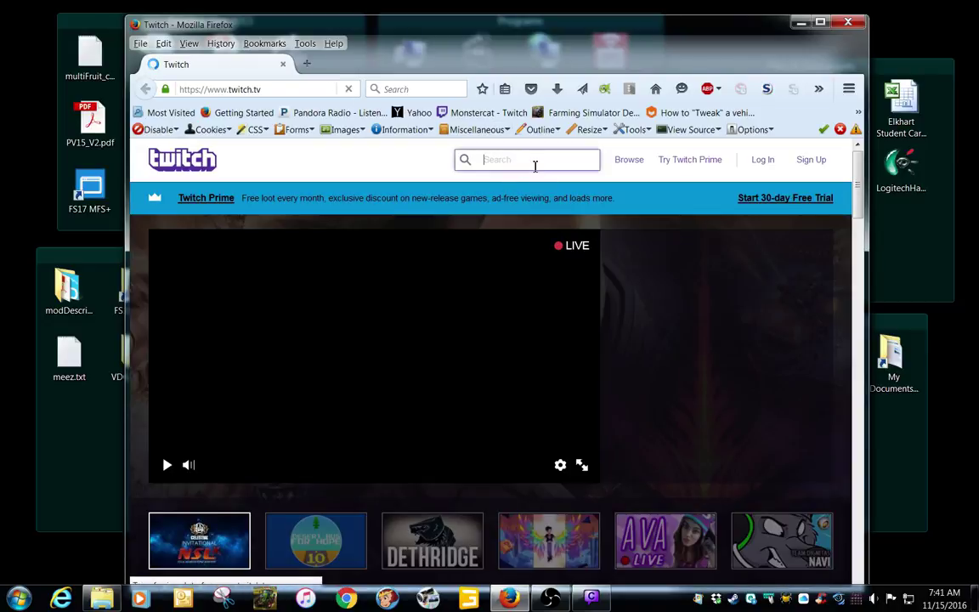
Step: Search Twitch for bdbsb, open the Bdbssb channel and maximize the browser window
type("bdbsb")
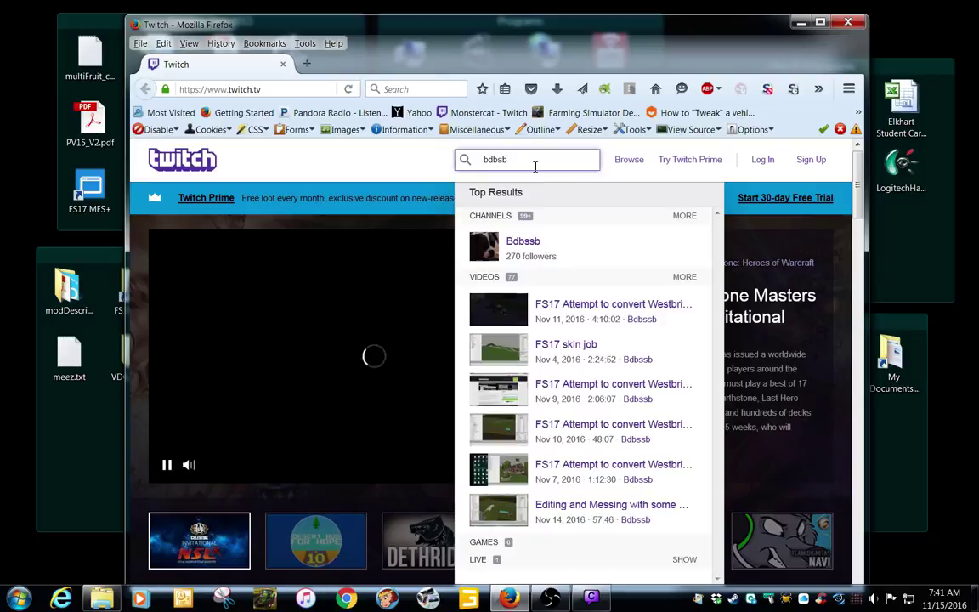
left_click(527, 245)
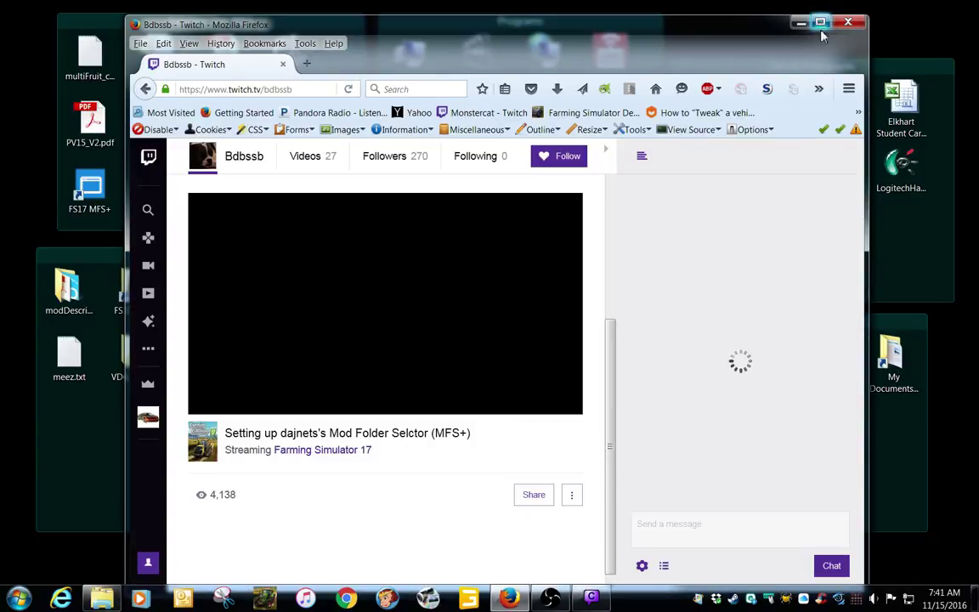
left_click(820, 22)
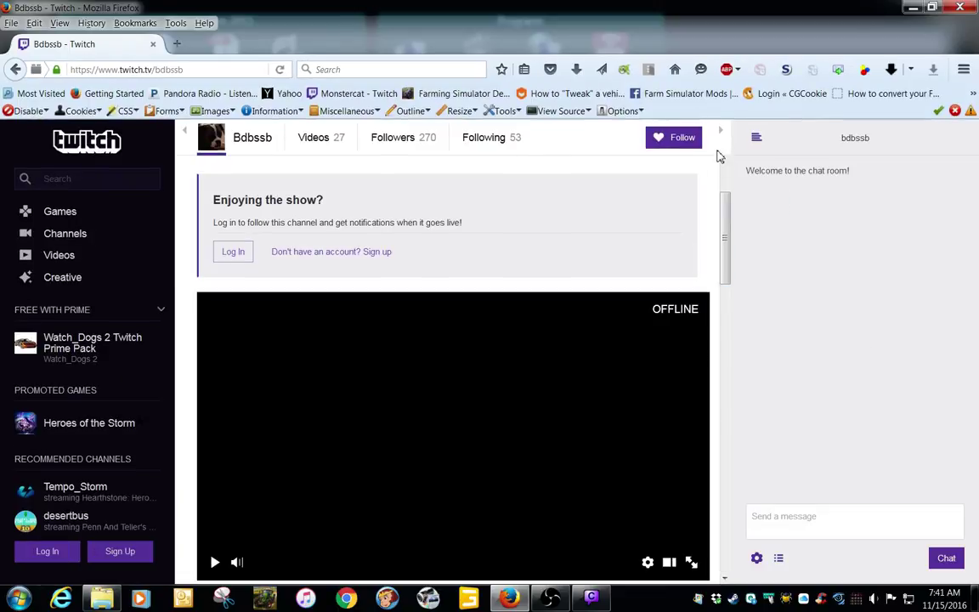
Step: Collapse the channel's chat and open the BDBSSB FS17 spreadsheet from the channel page
left_click(720, 131)
scroll(720, 364, "down", 5)
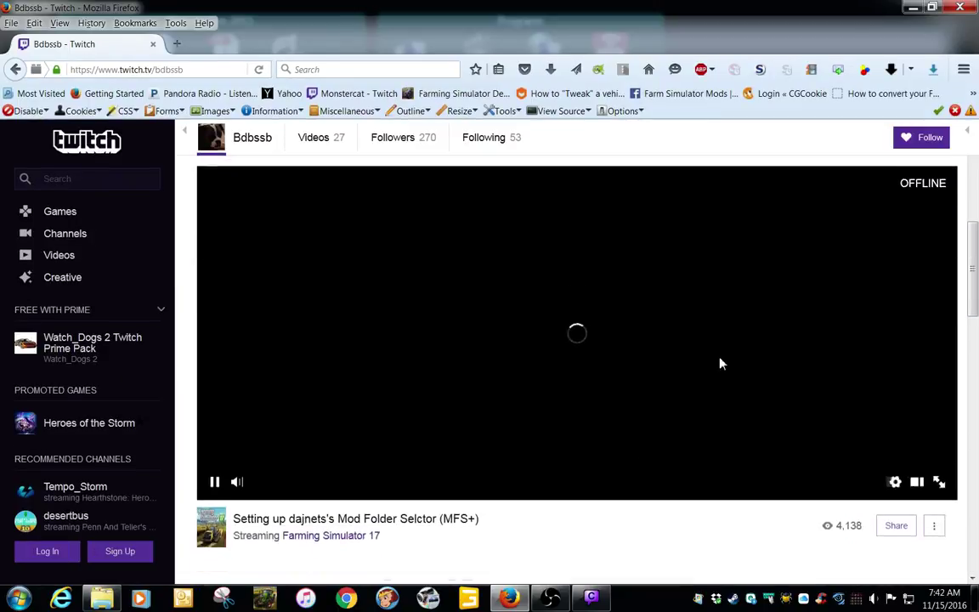
scroll(799, 406, "down", 4)
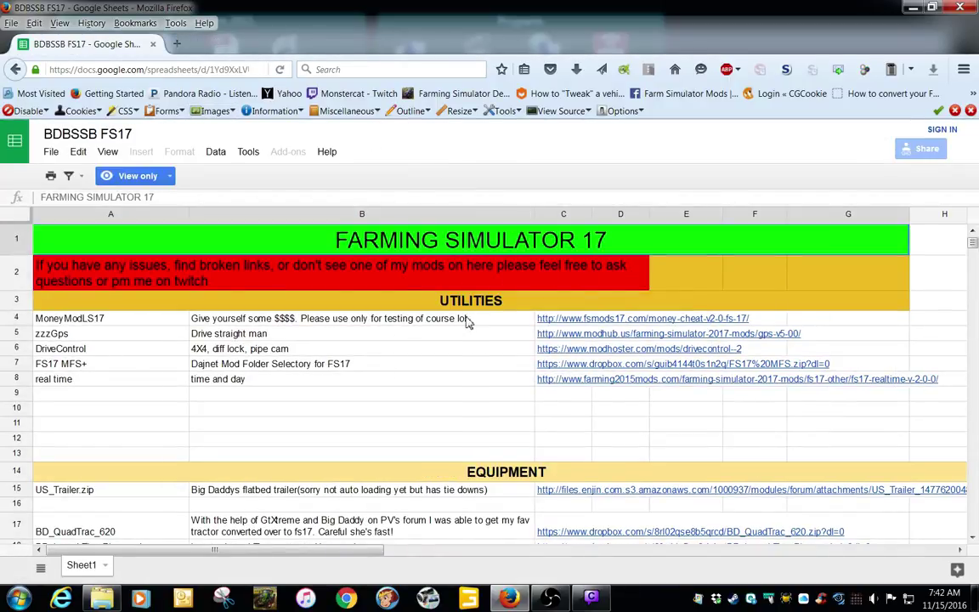
Step: Look through the sheet's Equipment and Maps sections and open the Dropbox link for FS17 MFS+ under Utilities
scroll(474, 356, "down", 2)
scroll(473, 356, "down", 3)
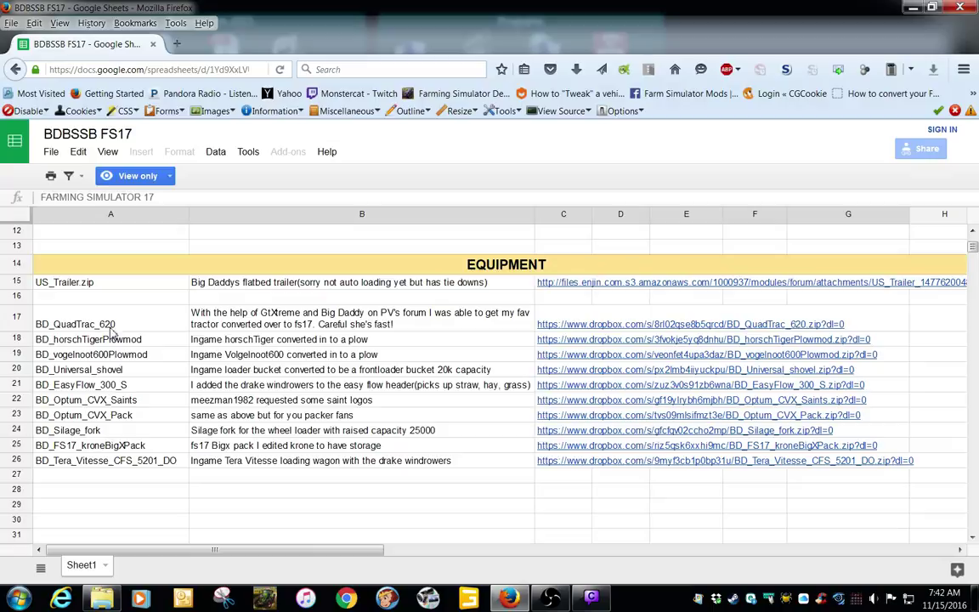
scroll(281, 455, "down", 5)
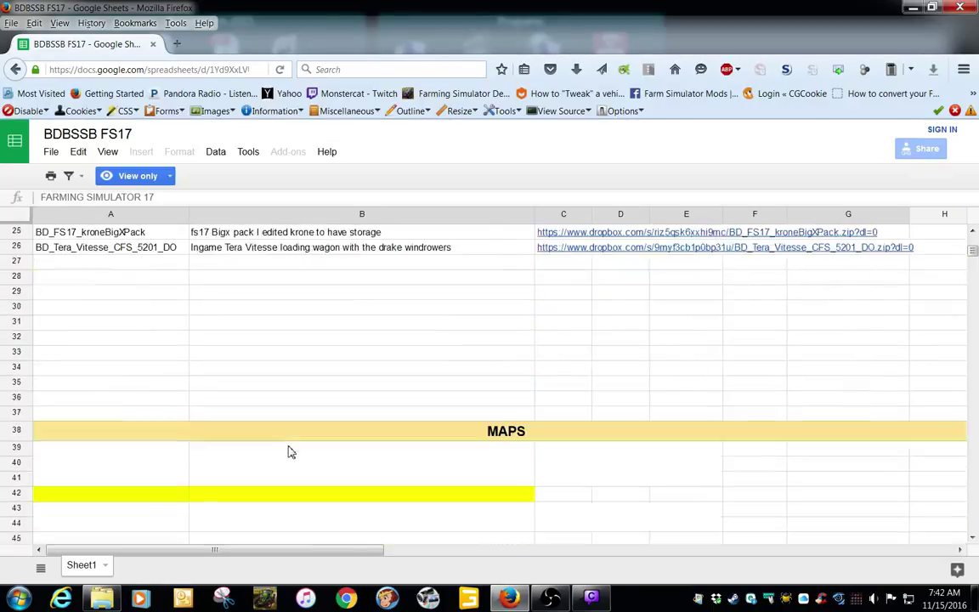
scroll(286, 459, "up", 8)
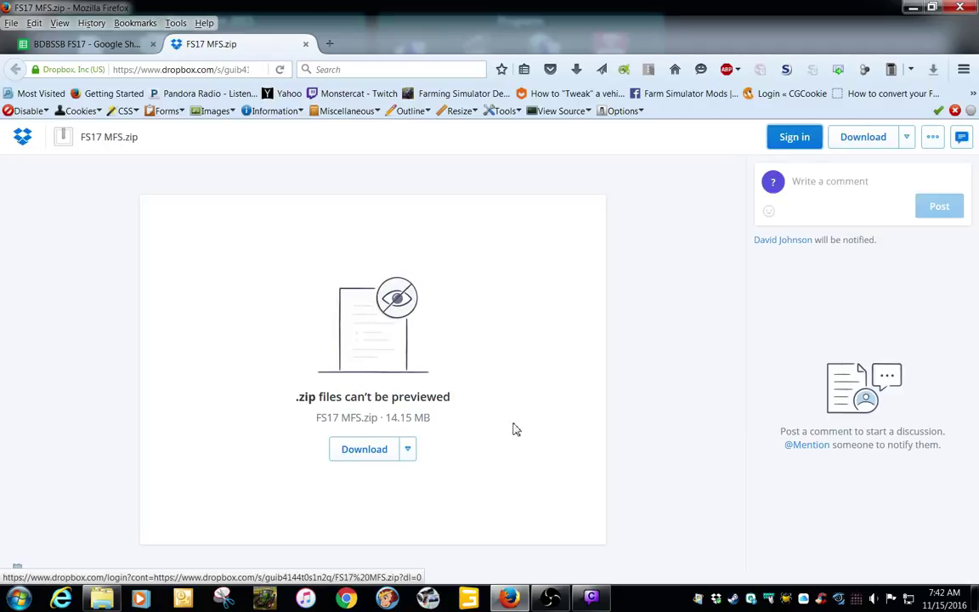
Step: Download FS17 MFS.zip directly from Dropbox without creating an account and save it to the Desktop
left_click(407, 450)
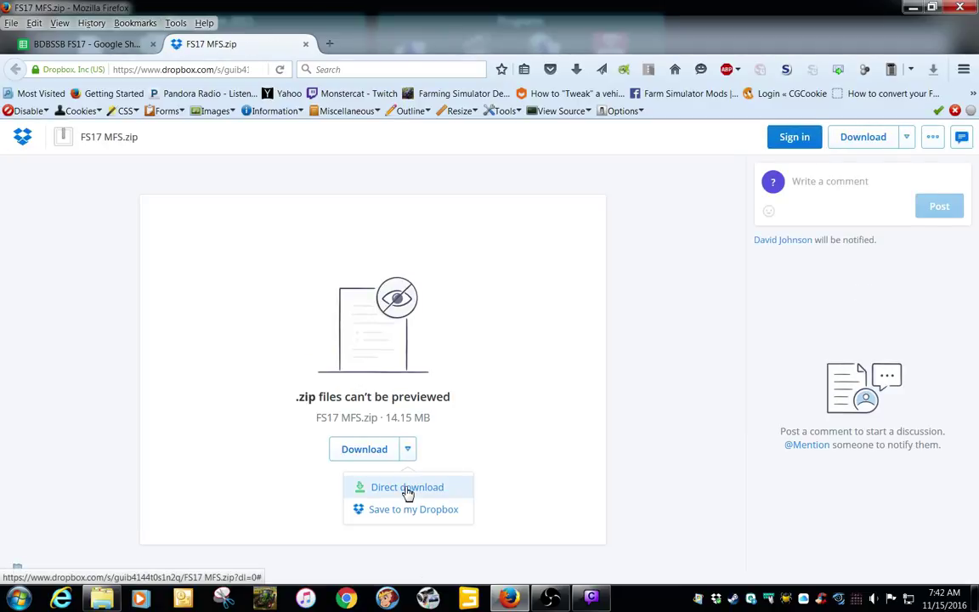
left_click(407, 488)
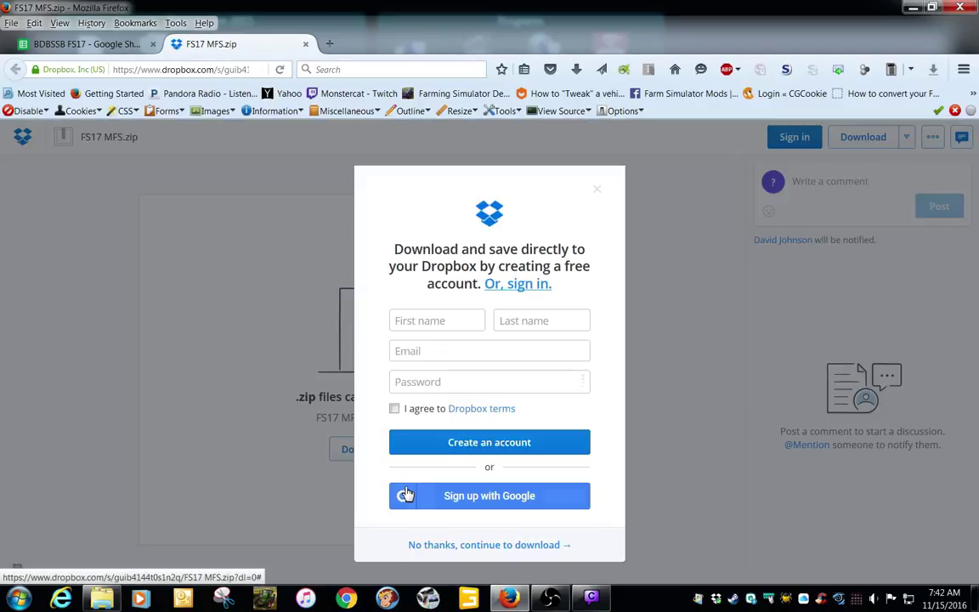
left_click(492, 548)
left_click(412, 457)
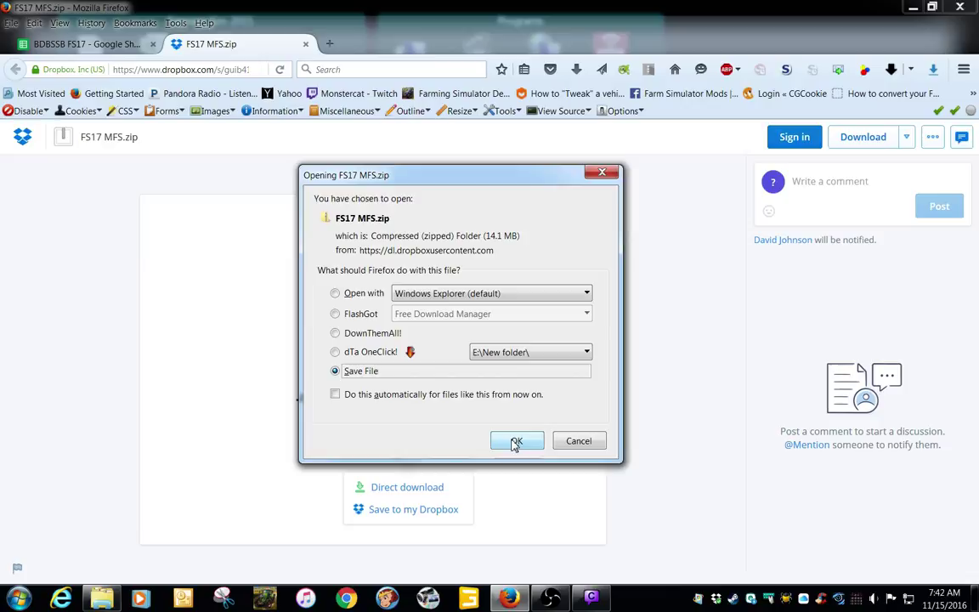
left_click(515, 442)
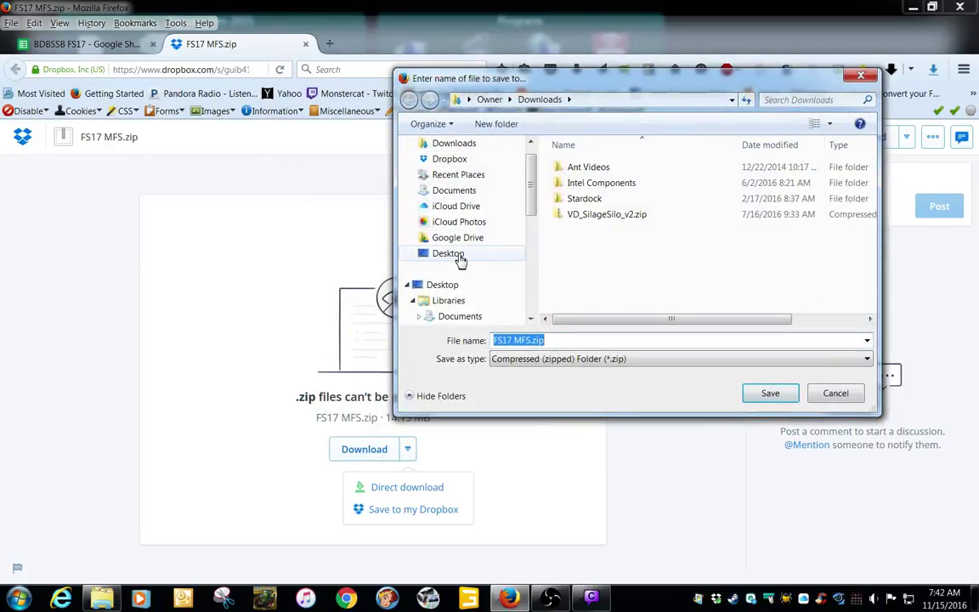
left_click(448, 254)
left_click(770, 393)
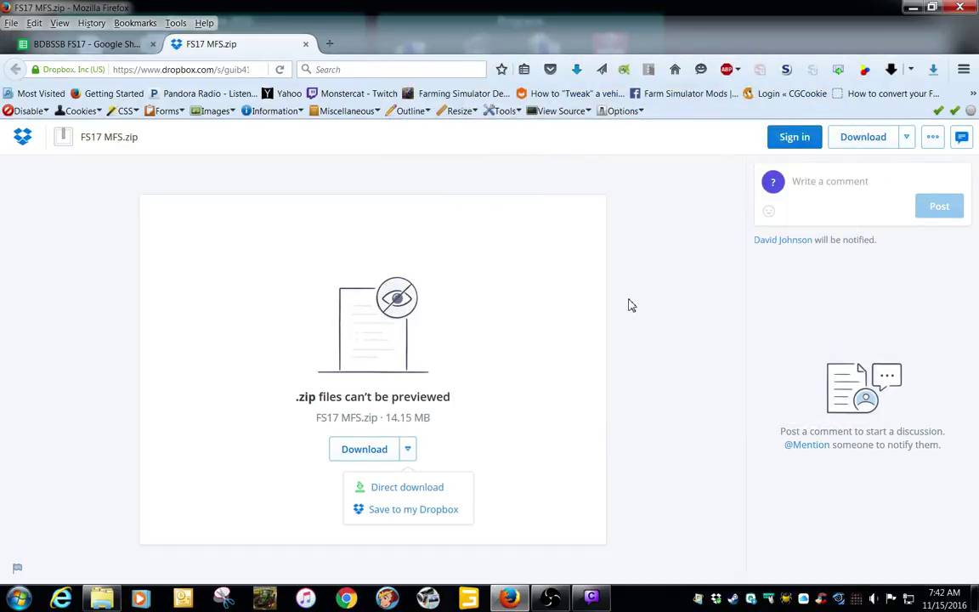
Step: Keep the existing browser tabs open and load youtube.com in a new tab
left_click(964, 11)
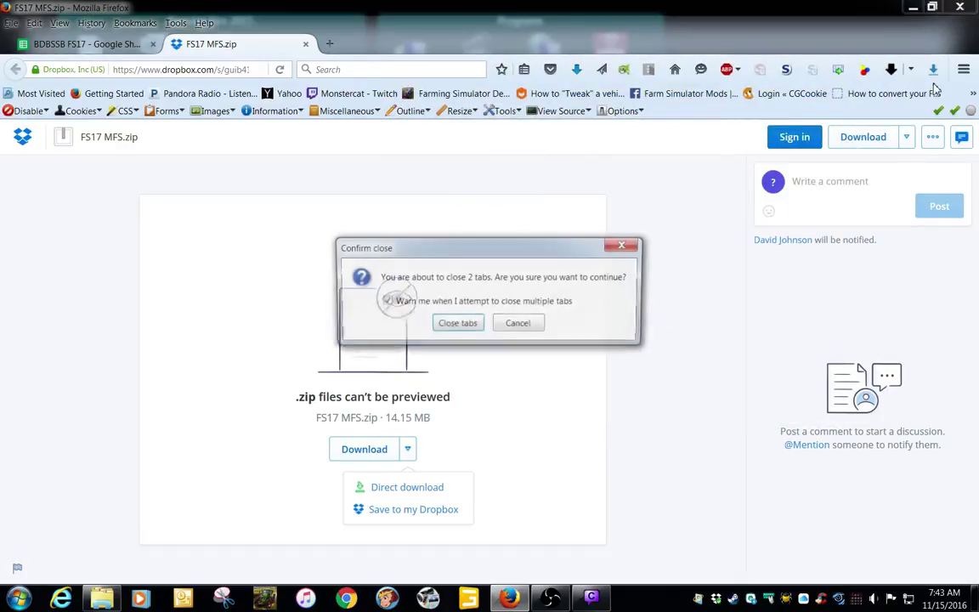
left_click(518, 325)
left_click(330, 44)
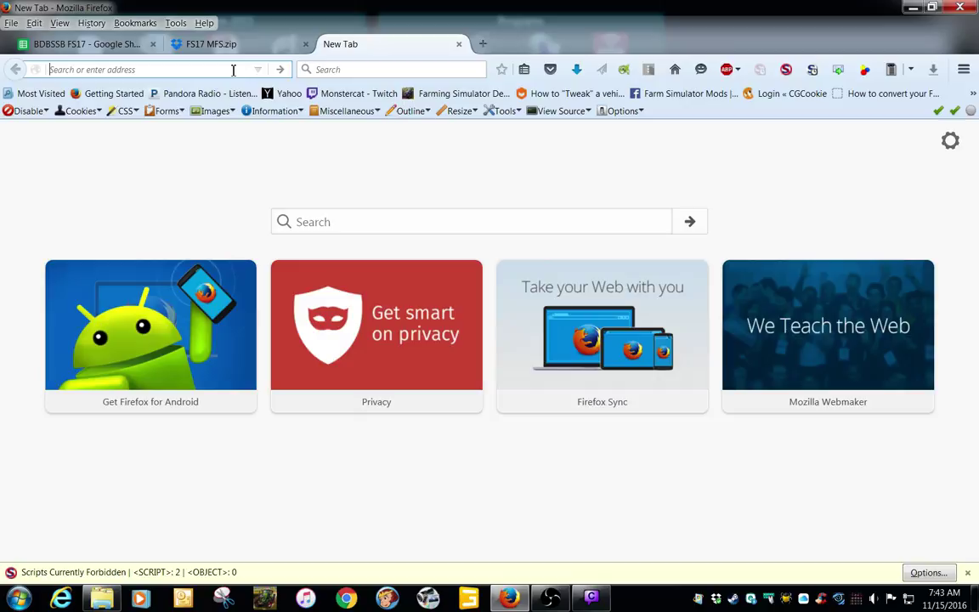
type("youtube.com")
key("Return")
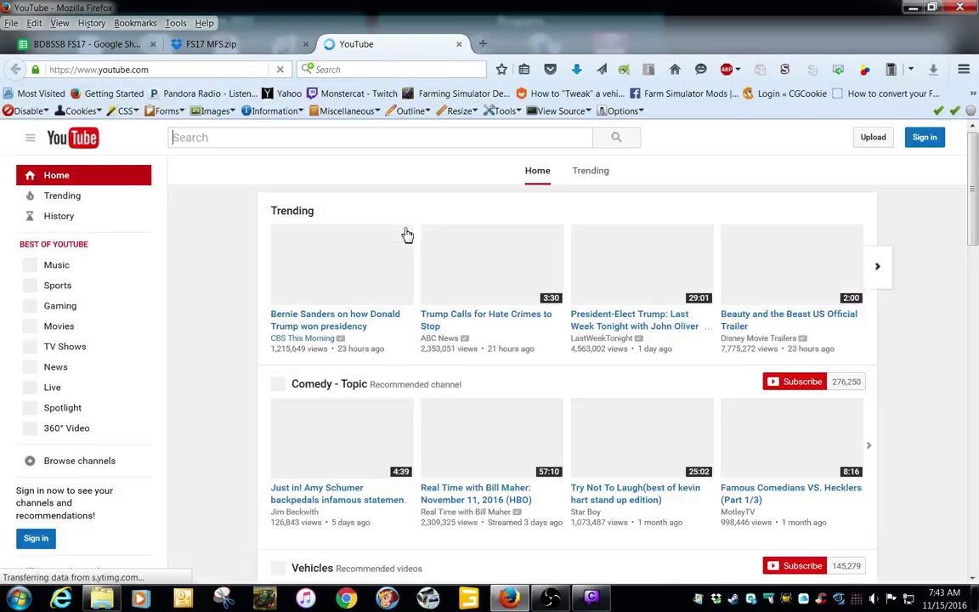
Step: Search YouTube for exactly bdbssb instead of the suggested spelling and open the bdbssb channel
left_click(252, 136)
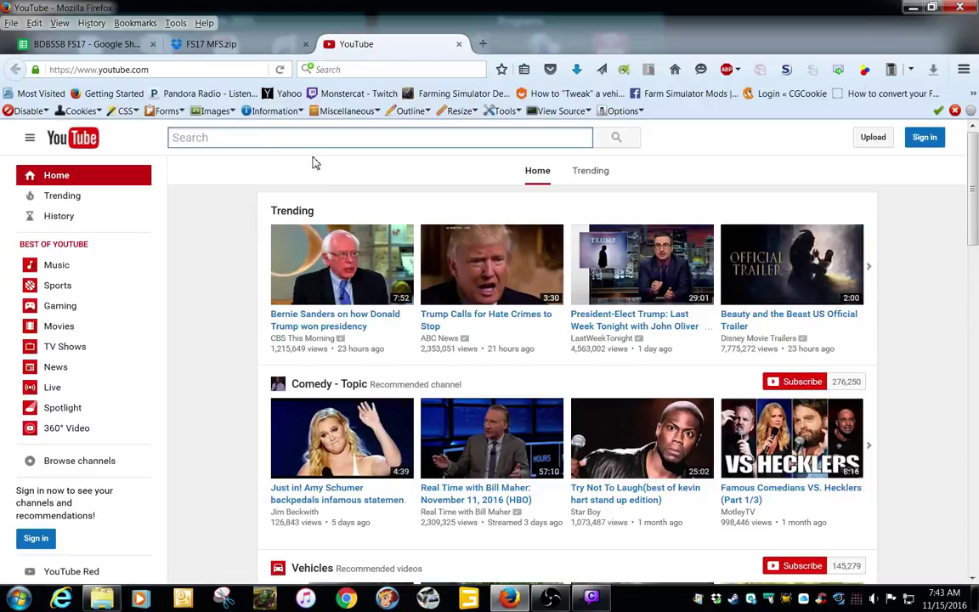
type("bdbssb")
key("Return")
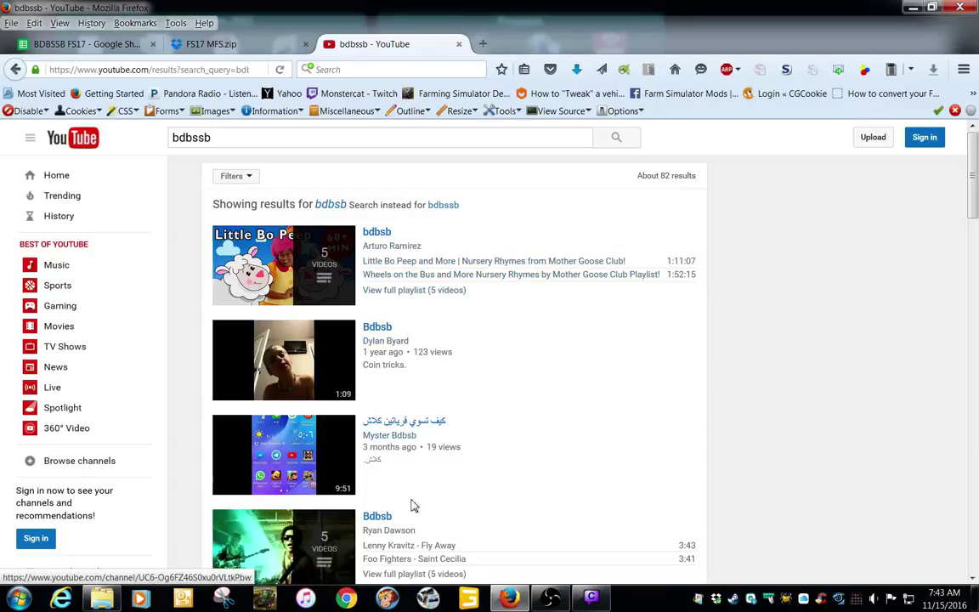
left_click(440, 205)
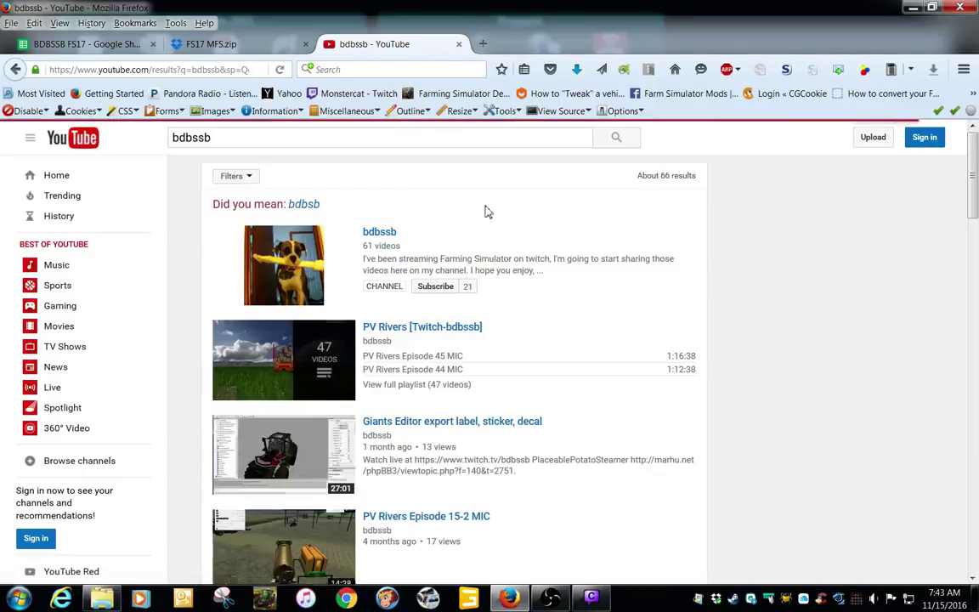
left_click(437, 255)
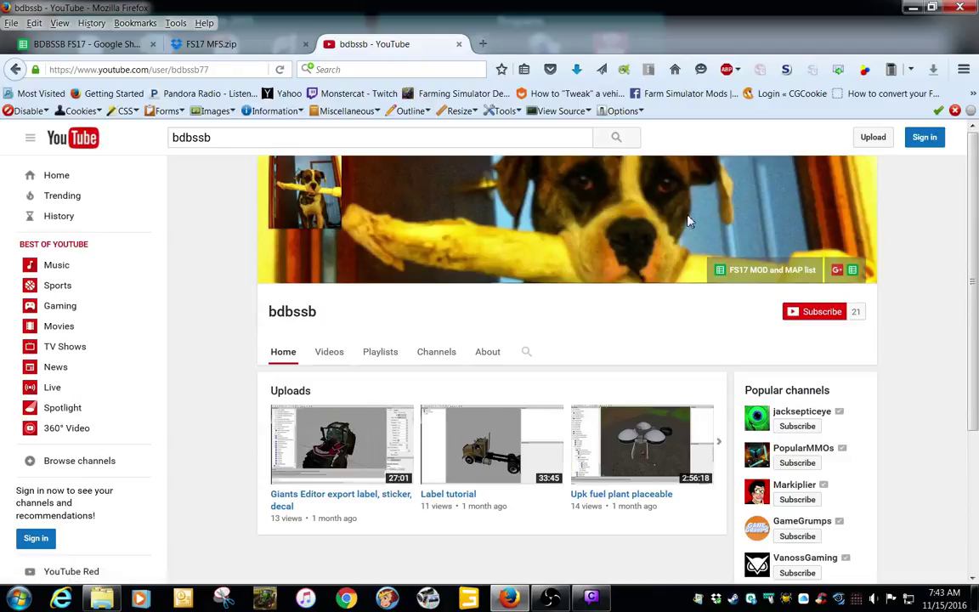
Step: Open the FS17 MOD and MAP list and the FS15 list from the channel banner, looking through the FS15 sheet
left_click(750, 271)
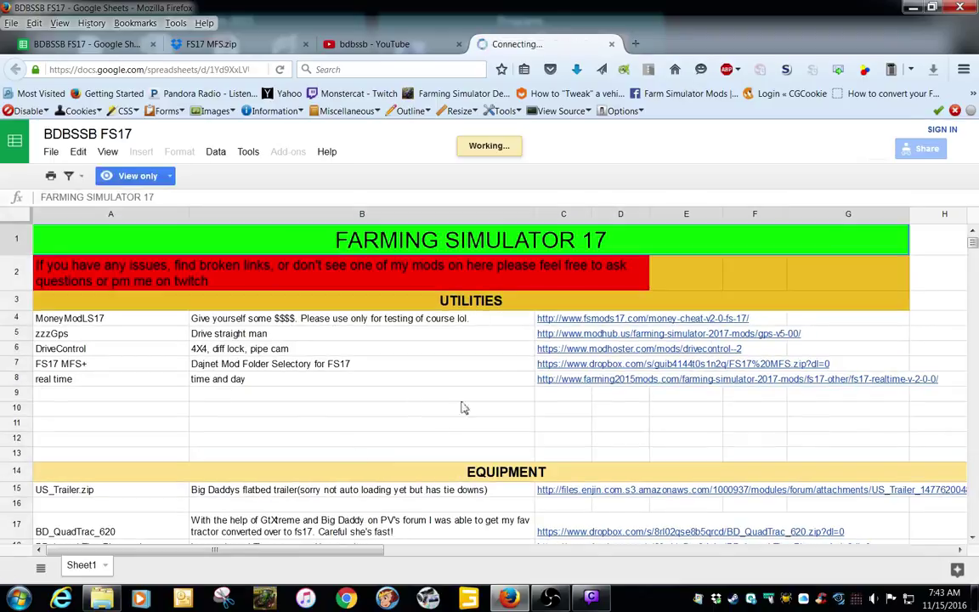
left_click(403, 49)
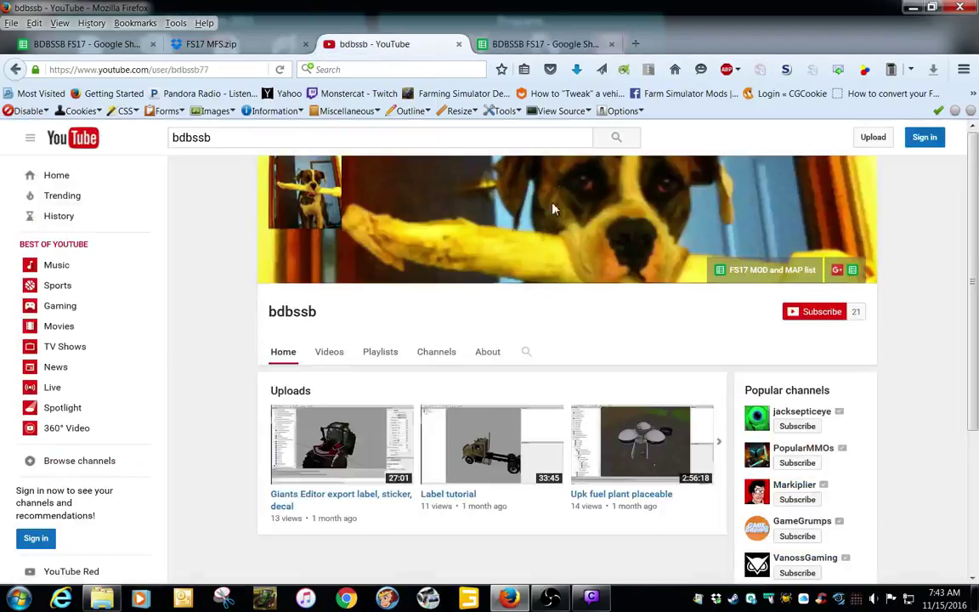
left_click(853, 271)
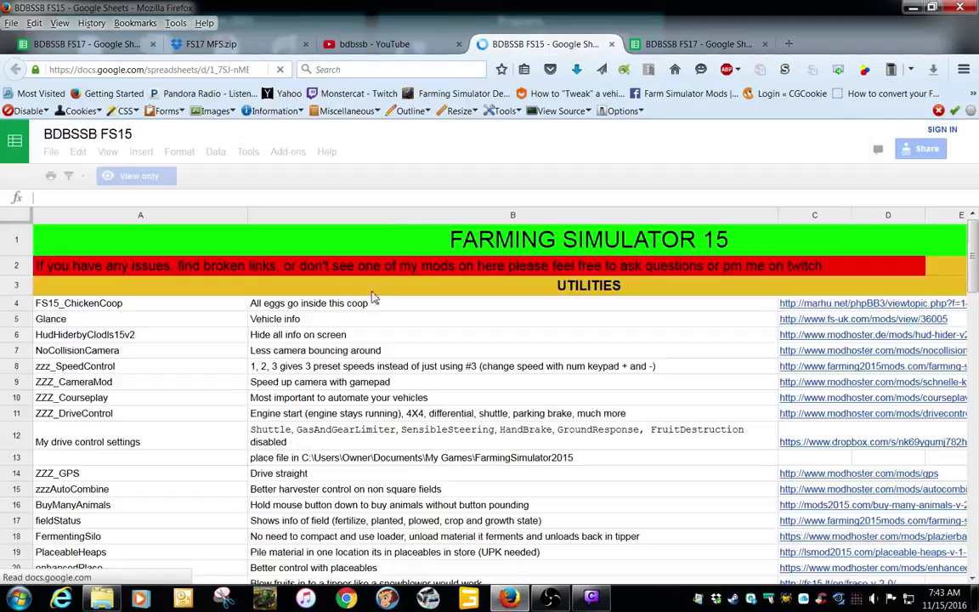
scroll(416, 316, "down", 5)
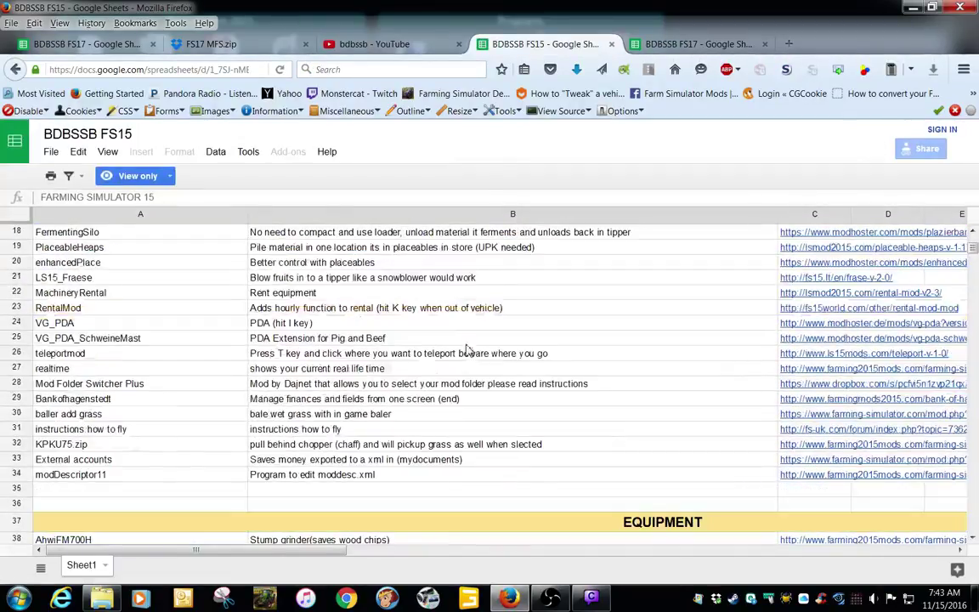
scroll(466, 350, "down", 15)
scroll(462, 328, "up", 6)
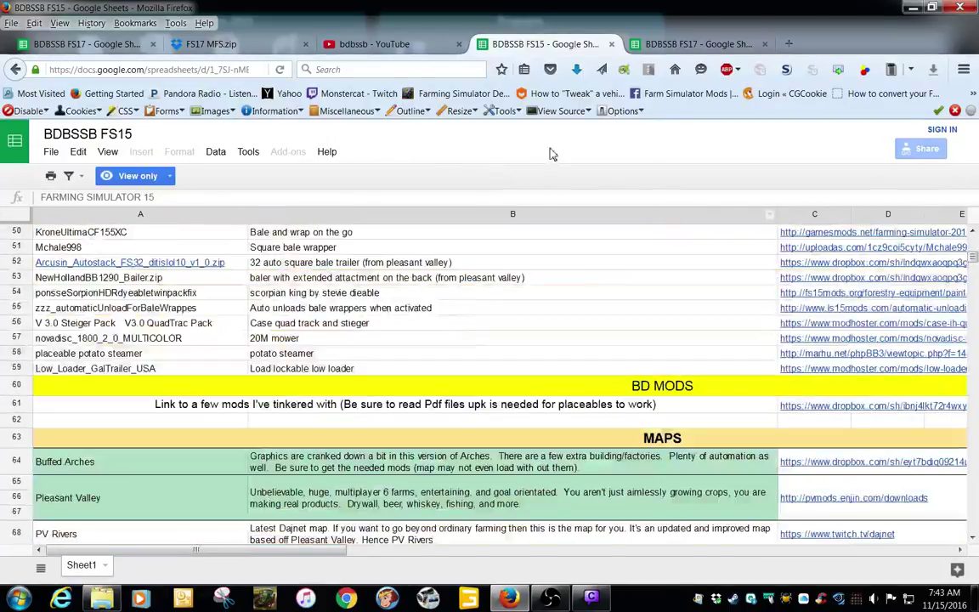
Step: Close the BDBSSB FS15 spreadsheet, the bdbssb YouTube channel and the FS17 MFS.zip download page
left_click(611, 44)
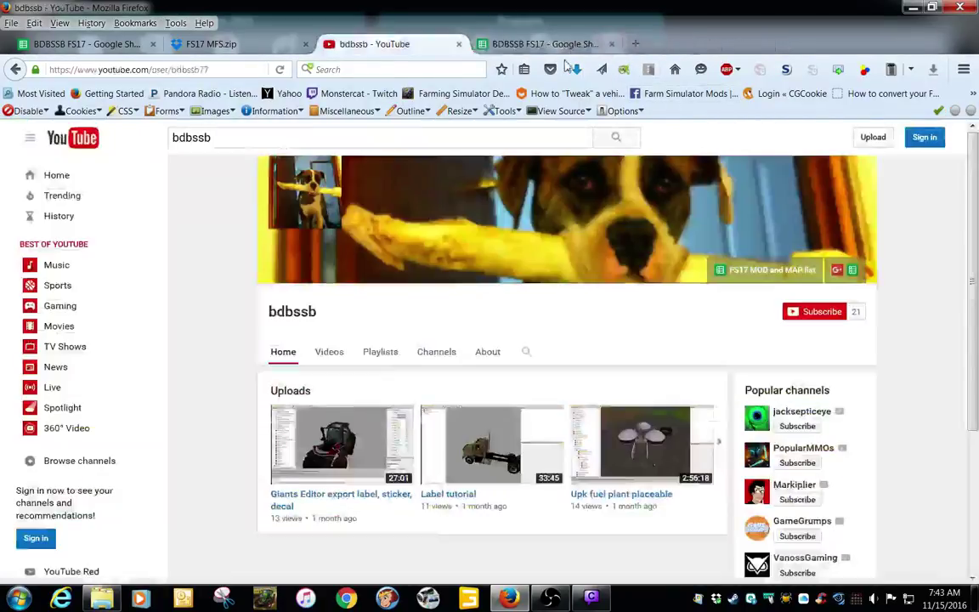
left_click(458, 44)
left_click(305, 43)
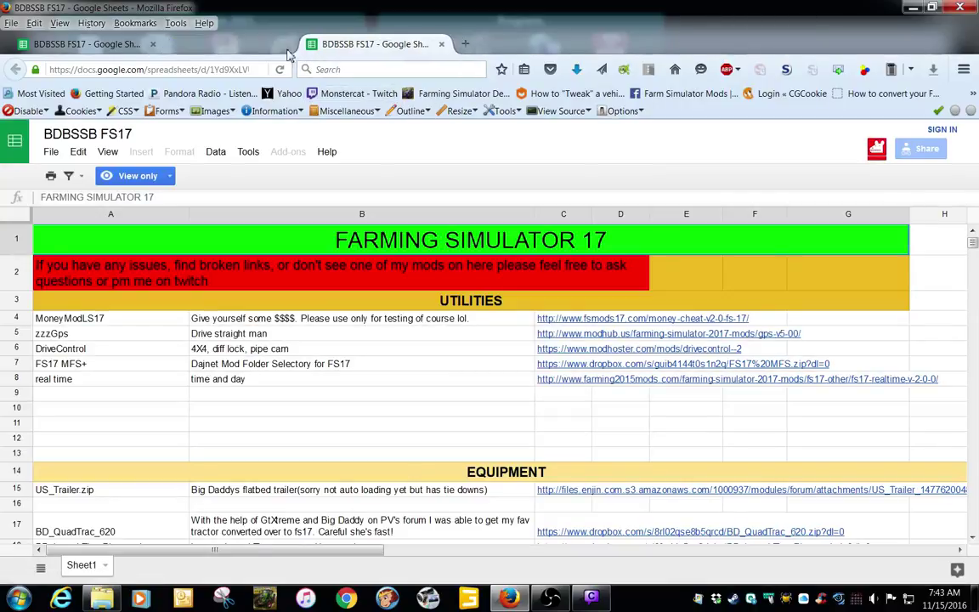
Step: Close the browser window together with the remaining BDBSSB FS17 spreadsheet tabs
left_click(129, 43)
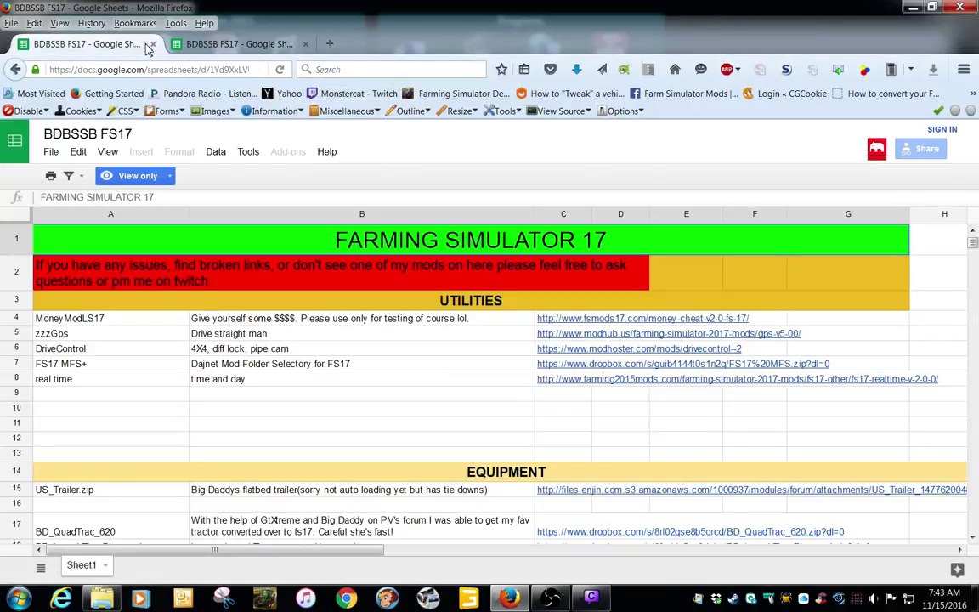
left_click(961, 7)
left_click(456, 323)
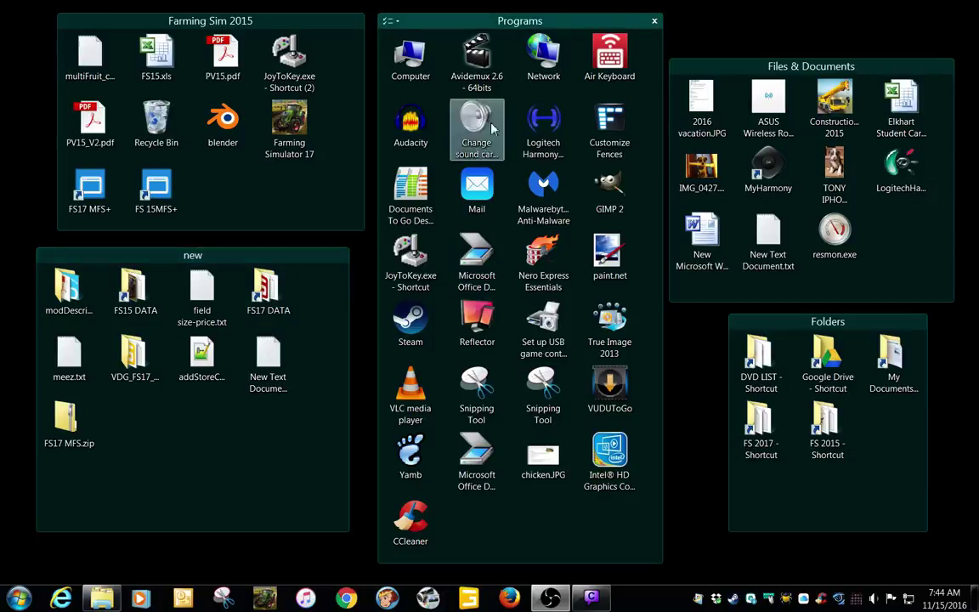
Step: Open the FS 2017 folder on the DATA (F:) drive, look inside its FS17 MFS folder and return to FS 2017
double_click(410, 55)
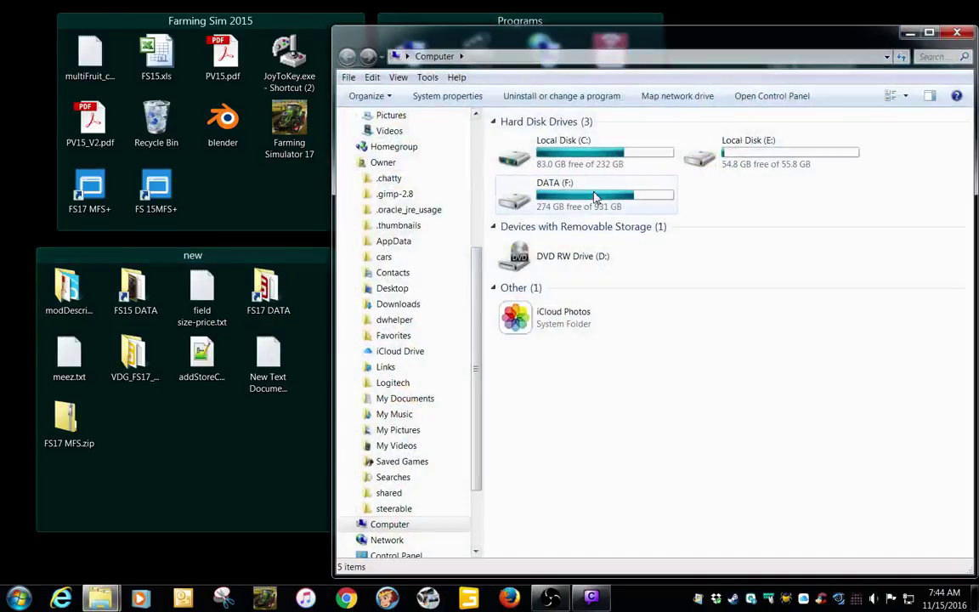
double_click(595, 197)
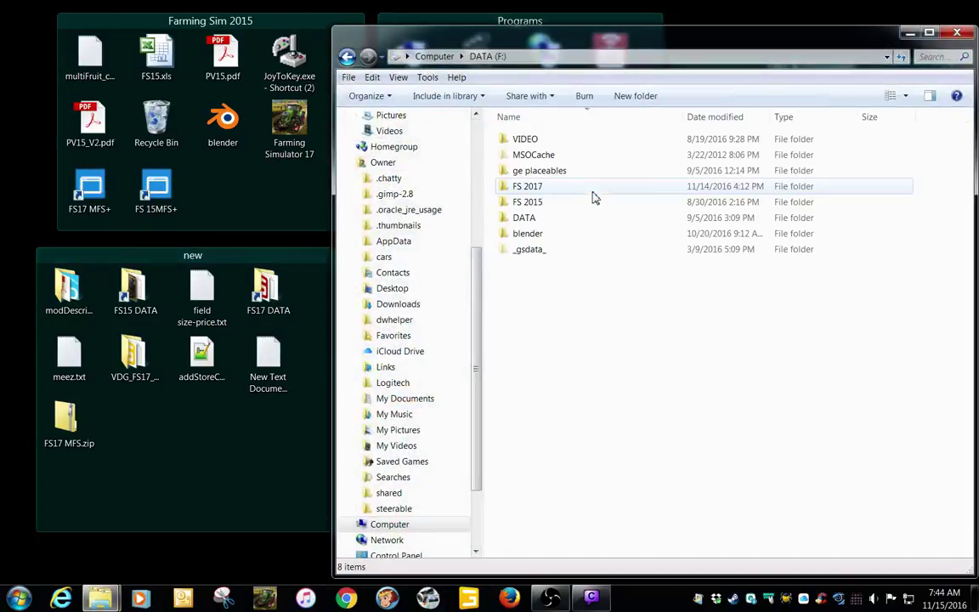
double_click(533, 189)
left_click_drag(601, 49, 572, 44)
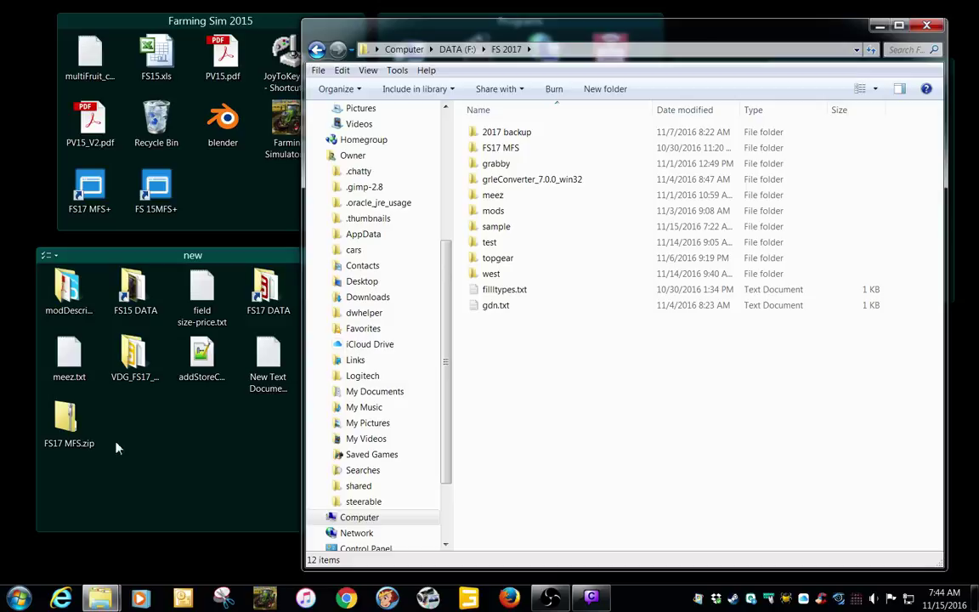
double_click(501, 150)
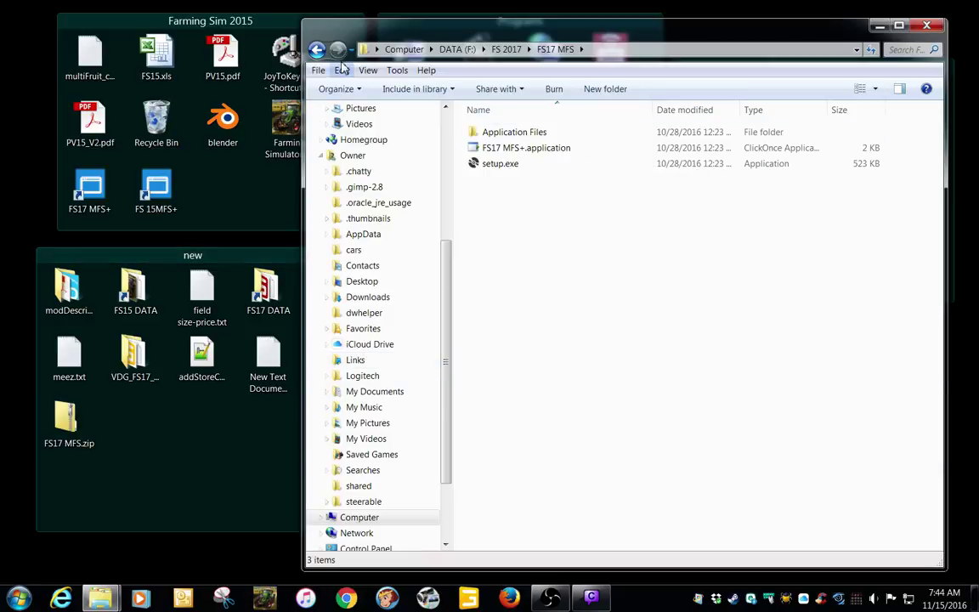
left_click(315, 51)
Step: Create a new folder in FS 2017 and extract the desktop's FS17 MFS.zip into an FS17 MFS subfolder inside it
right_click(499, 412)
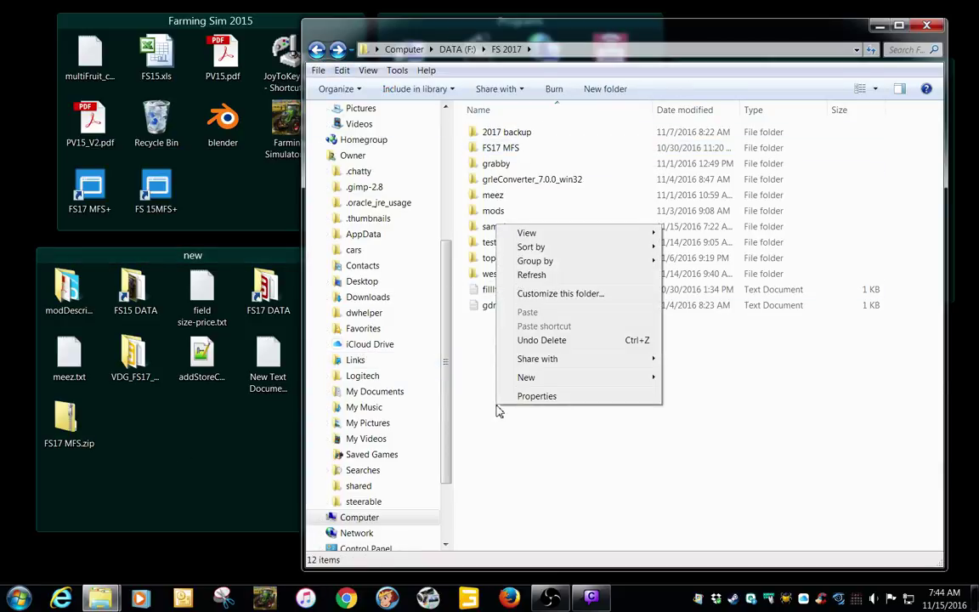
mouse_move(536, 379)
left_click(702, 380)
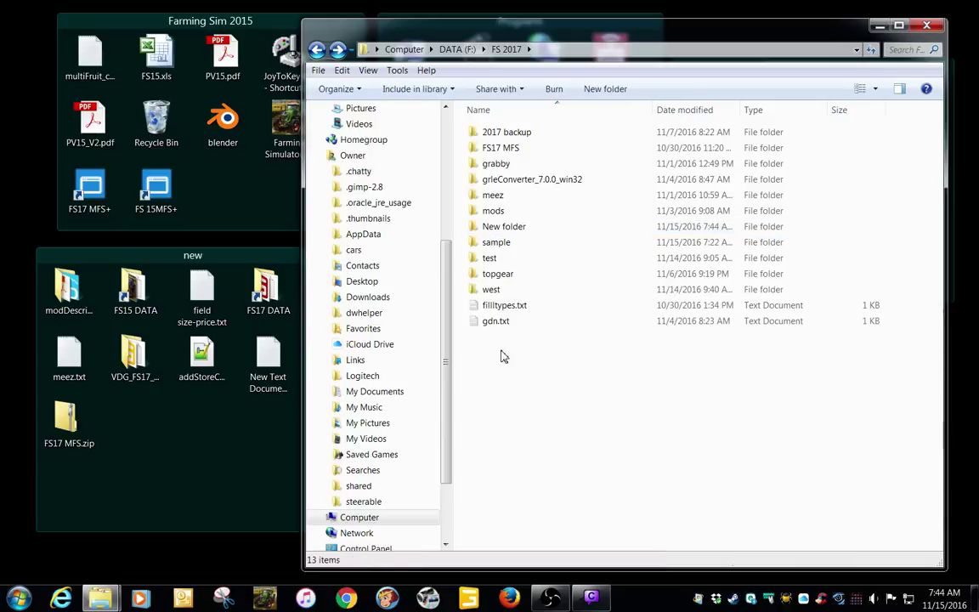
left_click_drag(68, 429, 518, 227)
left_click(566, 283)
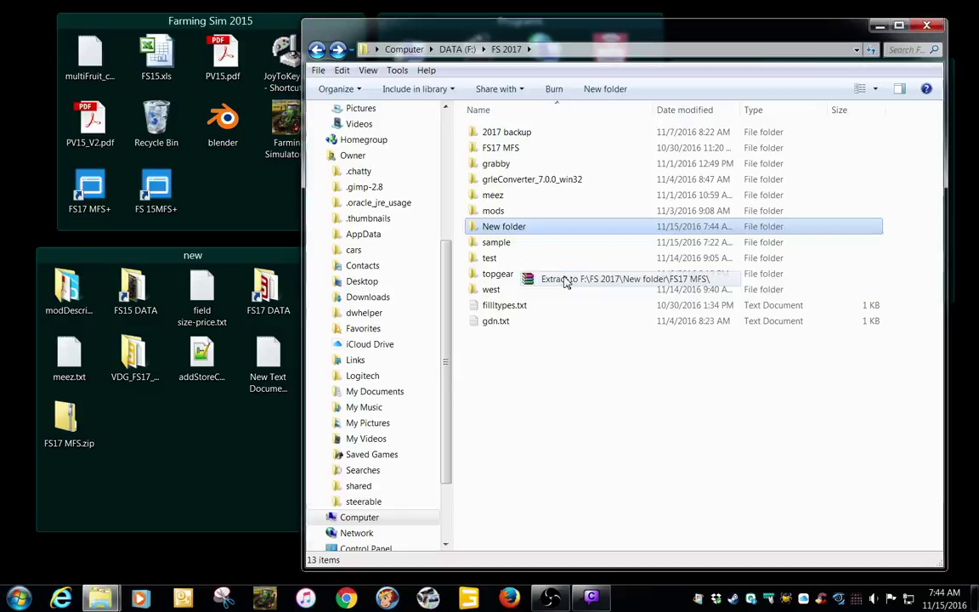
Step: Try to install FS17 MFS+ by running setup.exe from the extracted FS17 MFS folder
double_click(520, 227)
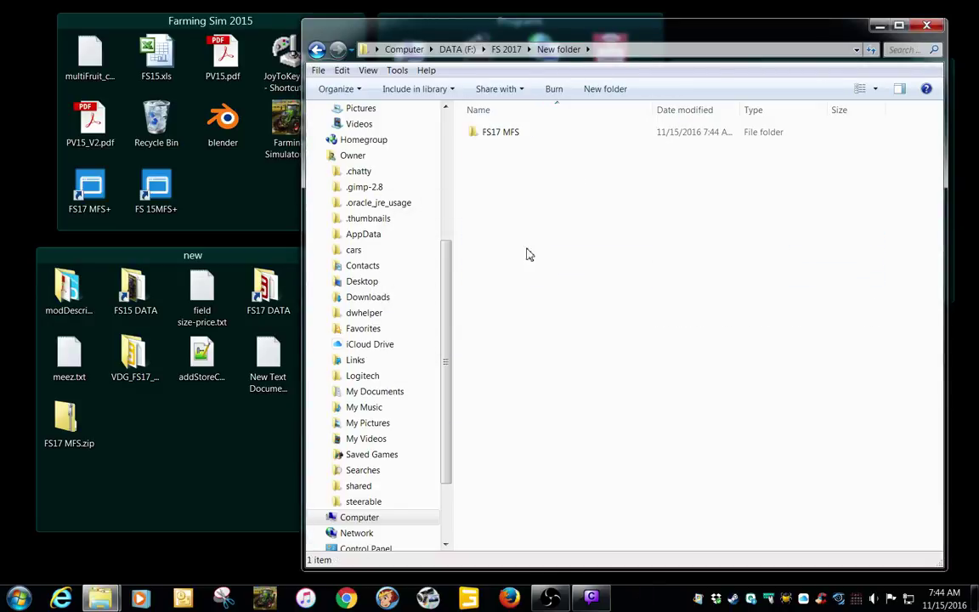
double_click(500, 135)
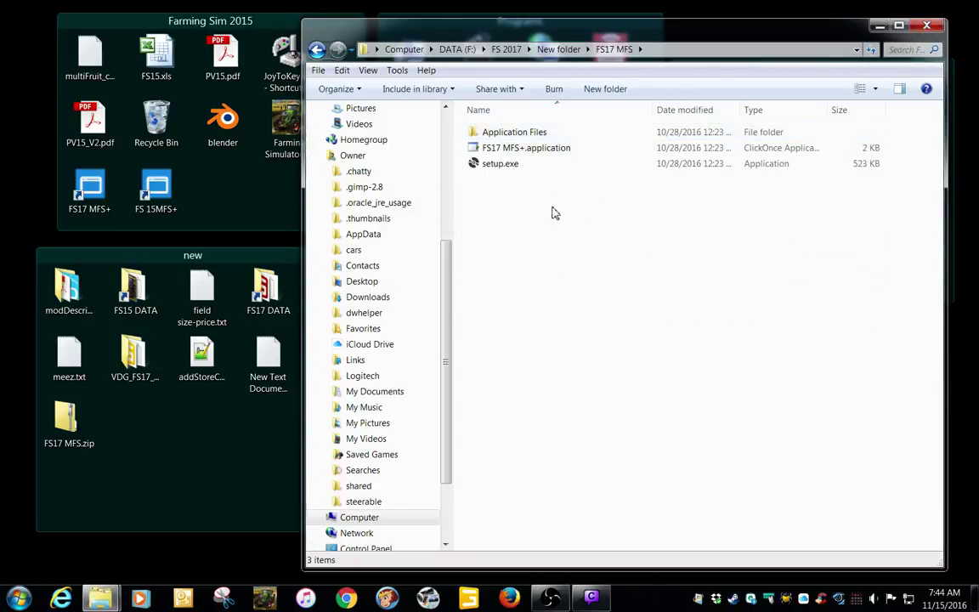
double_click(501, 166)
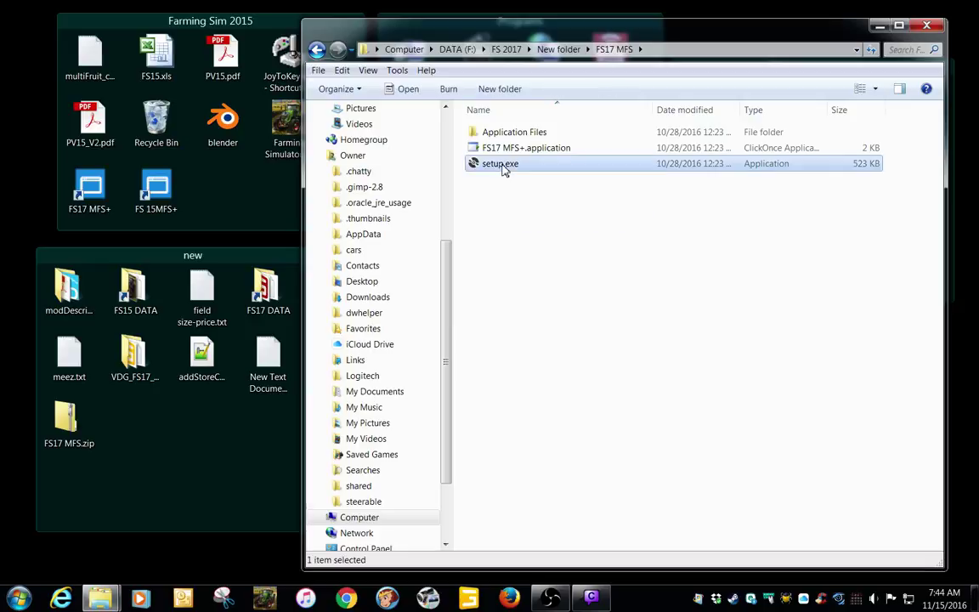
left_click(533, 312)
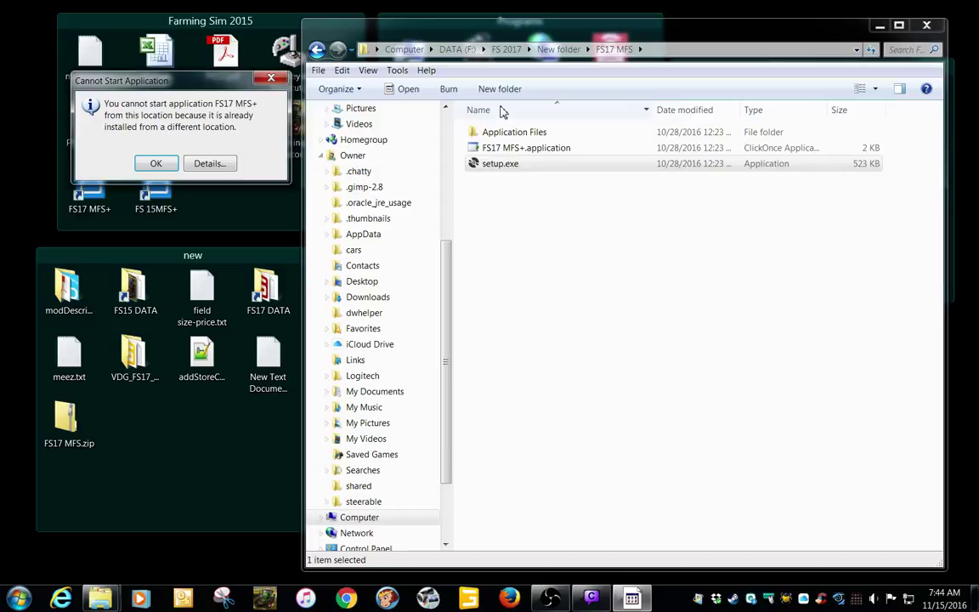
left_click(156, 164)
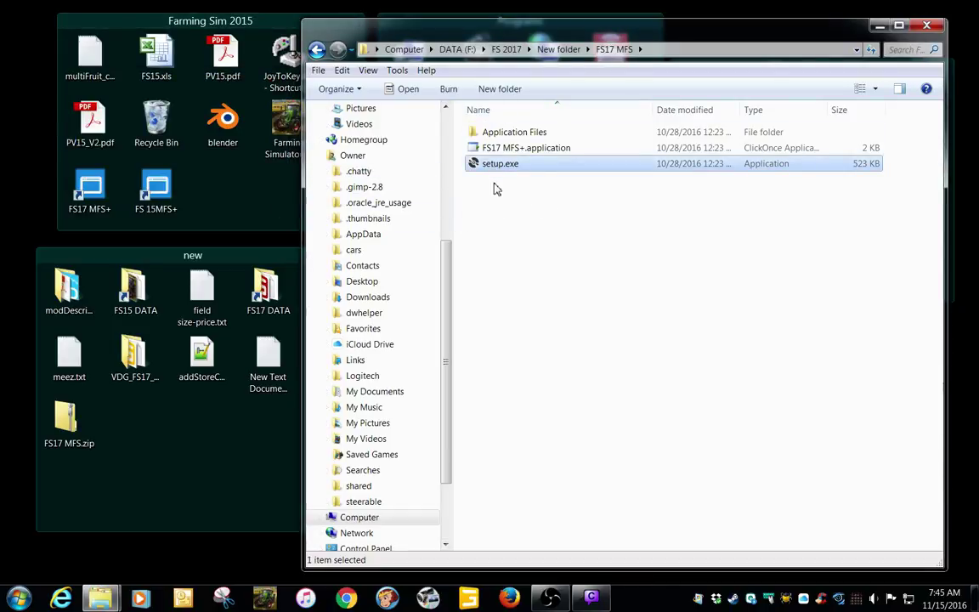
Step: Look inside the extracted Application Files folder and close the folder window
double_click(515, 132)
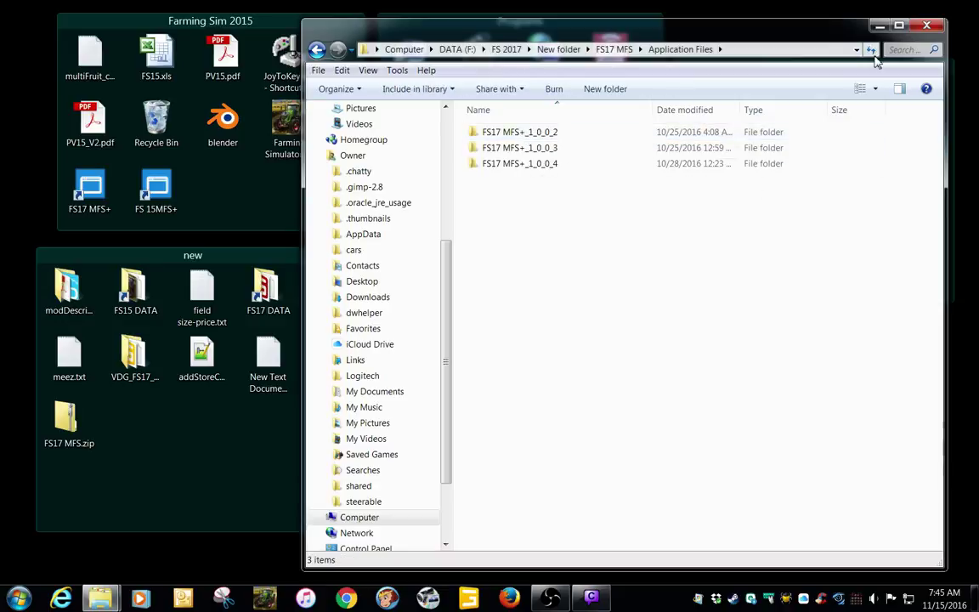
left_click(928, 27)
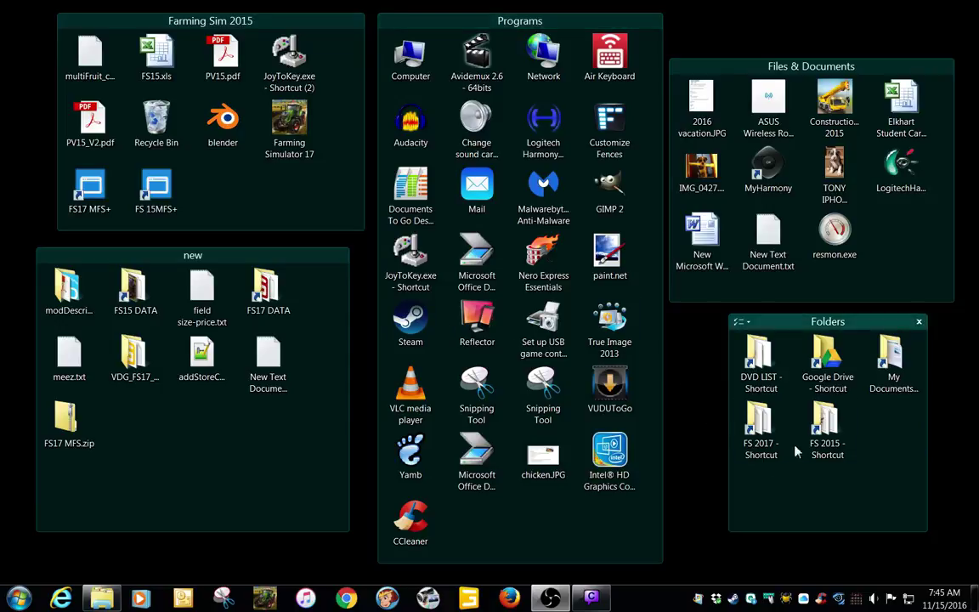
left_click(25, 599)
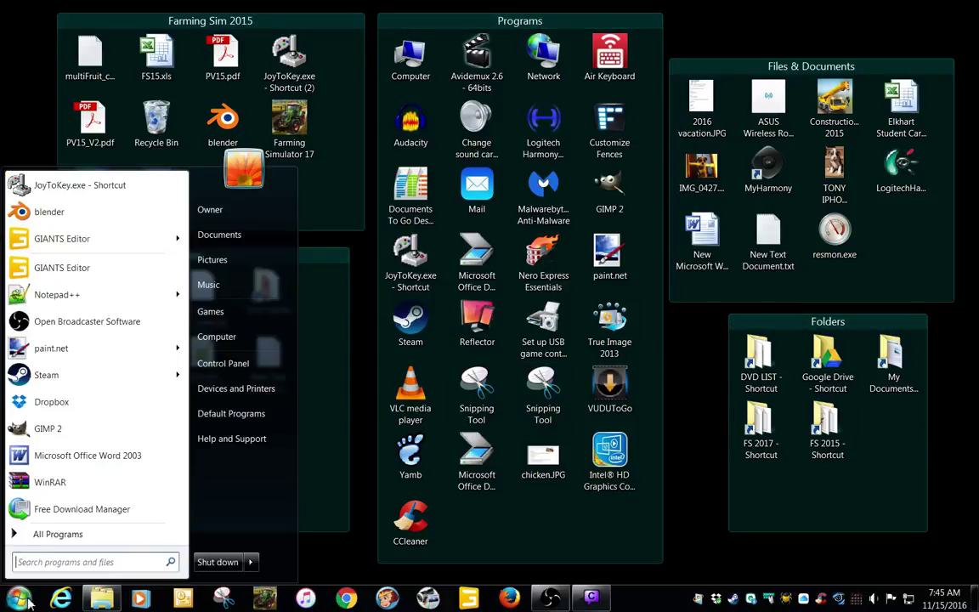
left_click(336, 524)
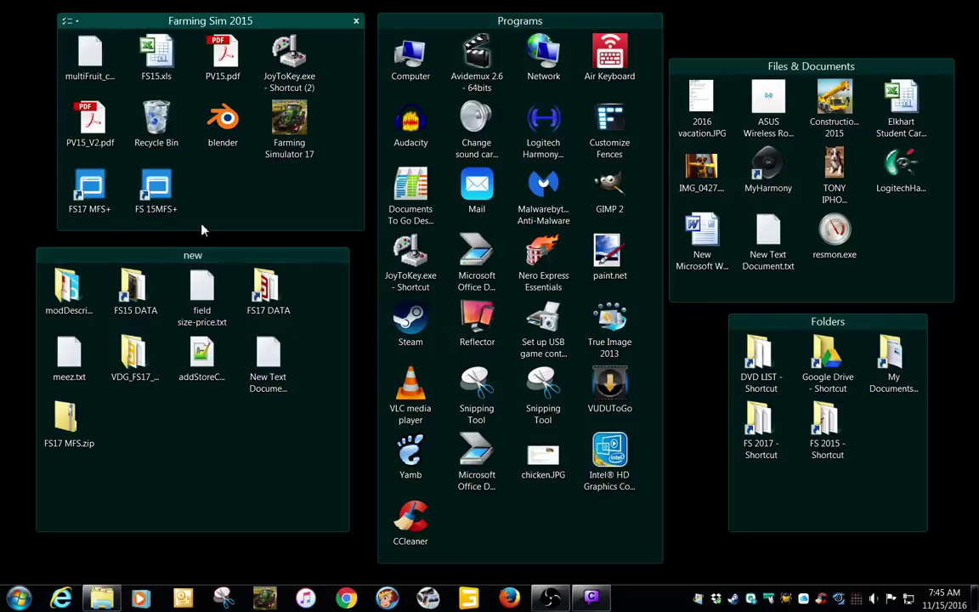
double_click(92, 196)
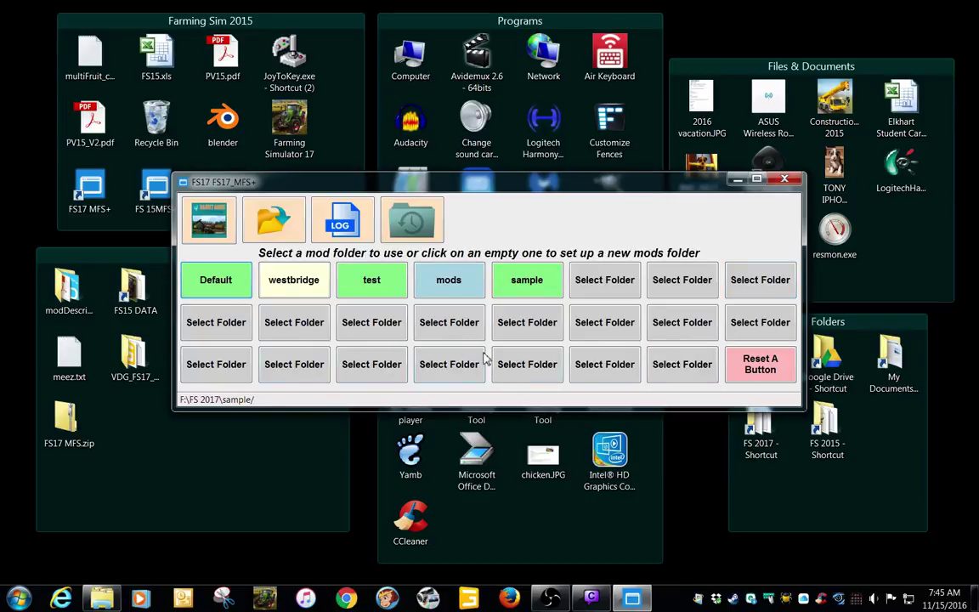
left_click(616, 279)
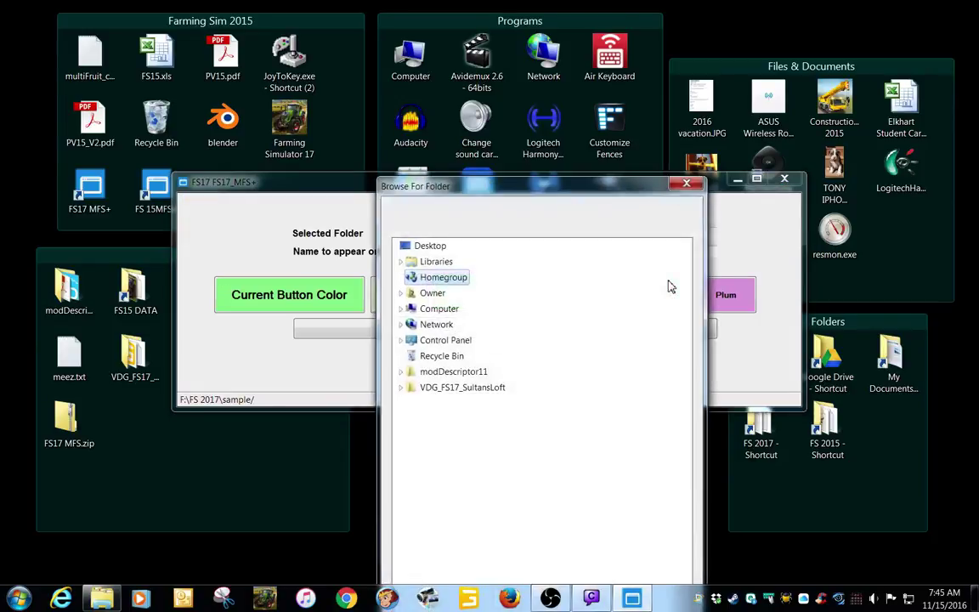
left_click(685, 187)
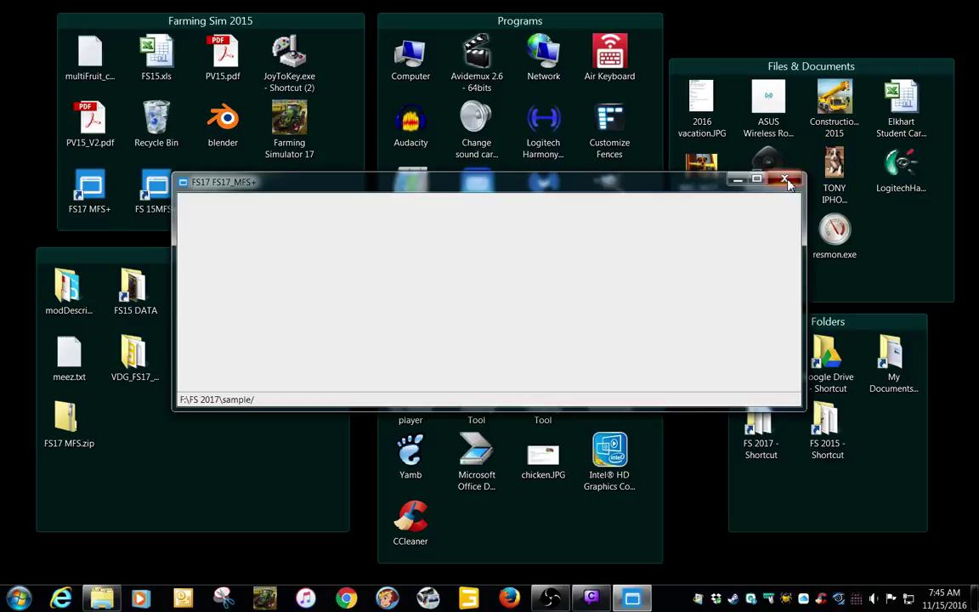
Step: Launch FS17 MFS+ from the desktop and set the active mod folder to Default
double_click(89, 188)
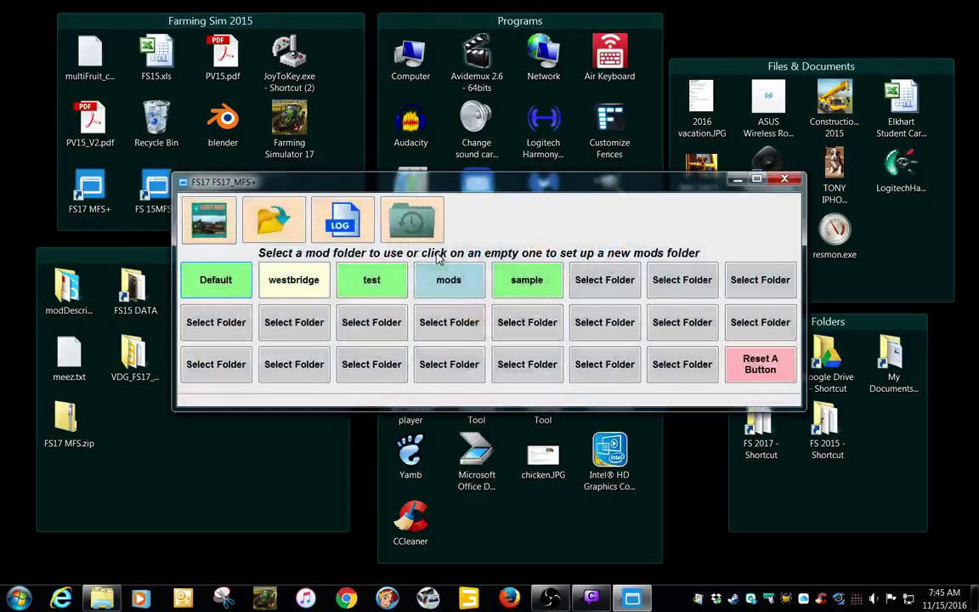
left_click_drag(557, 195, 557, 163)
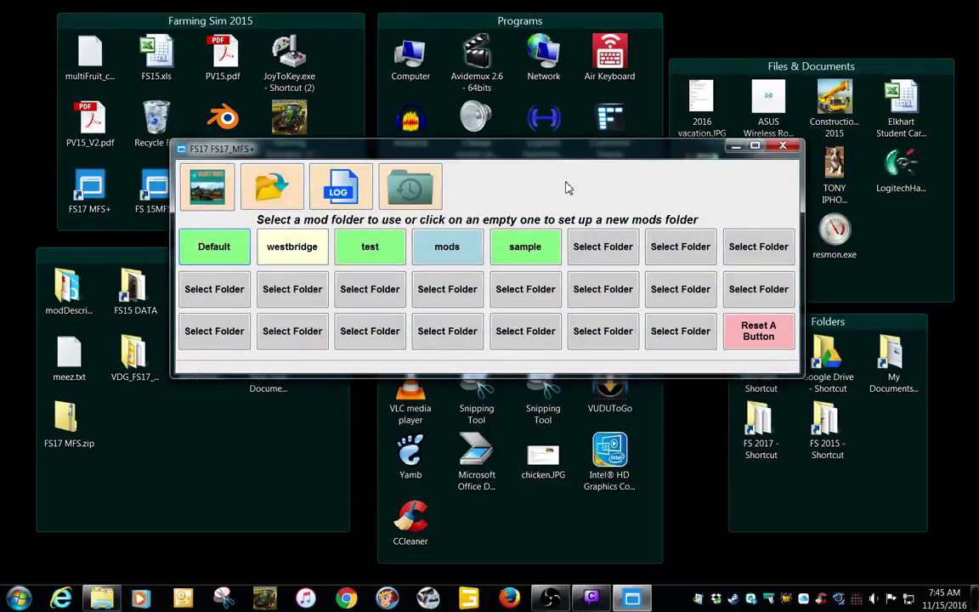
left_click(230, 258)
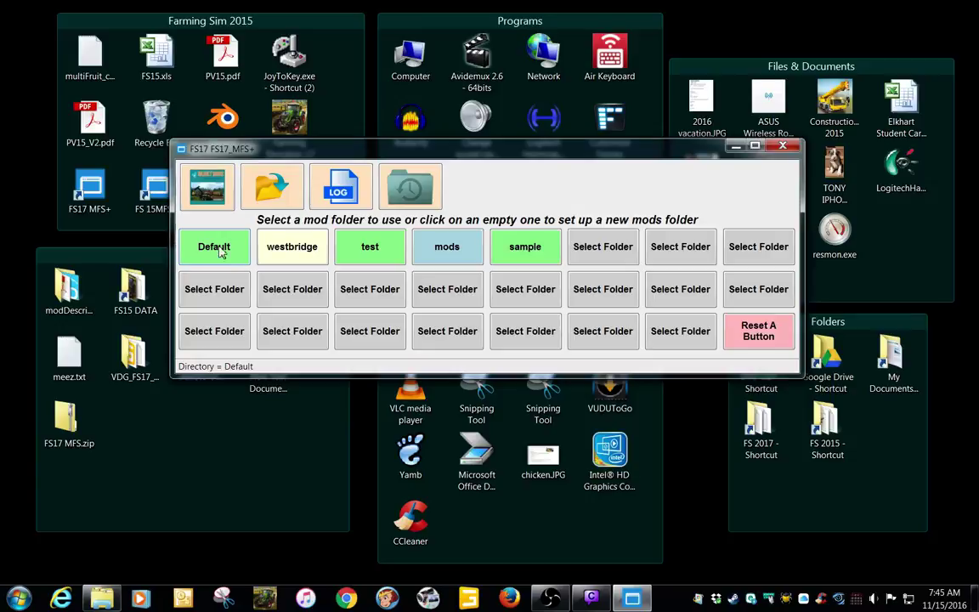
left_click_drag(626, 164, 594, 118)
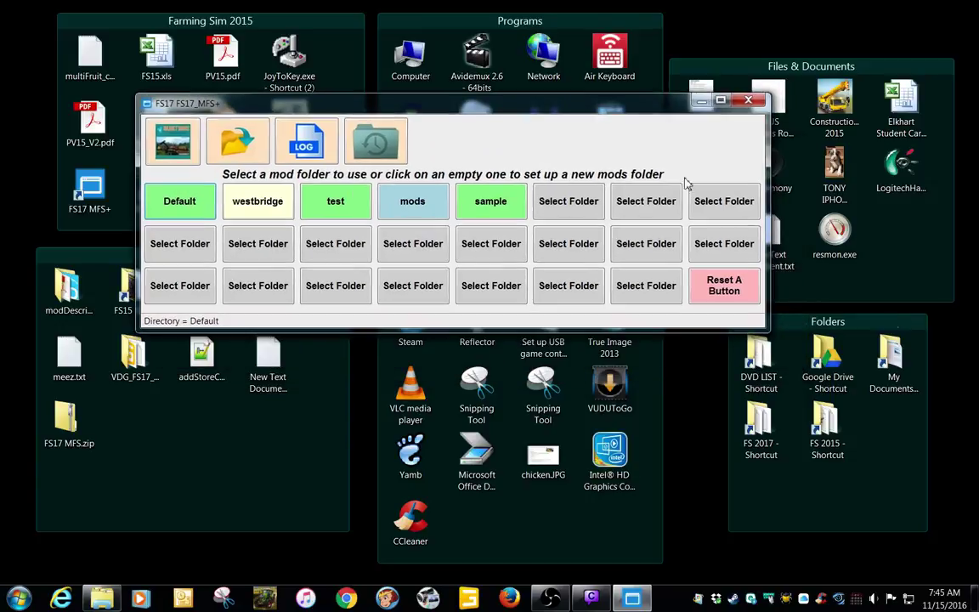
Step: Look through the default mods folder under My Documents, My Games, FarmingSimulator2017, and close the folder window
double_click(891, 406)
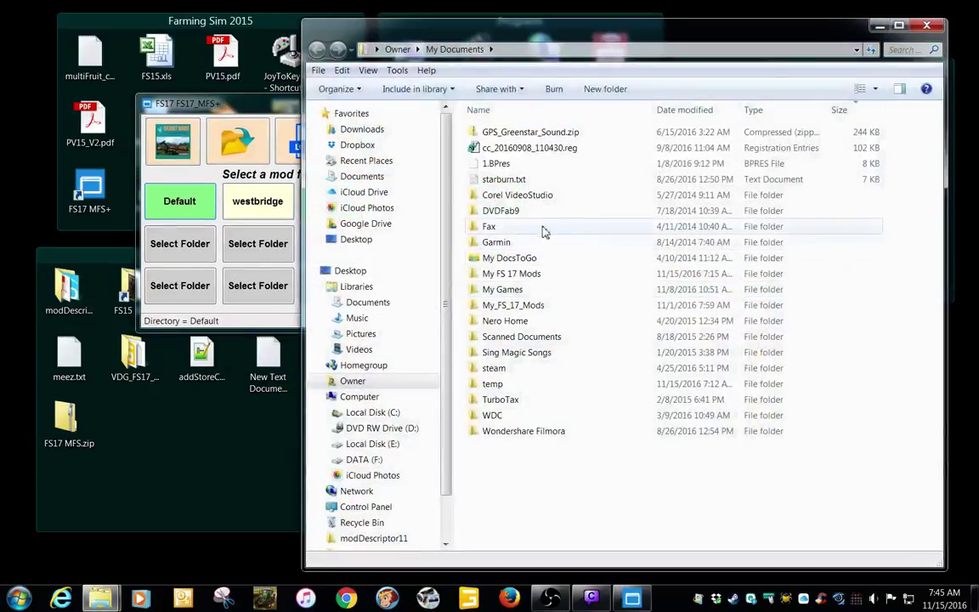
double_click(508, 287)
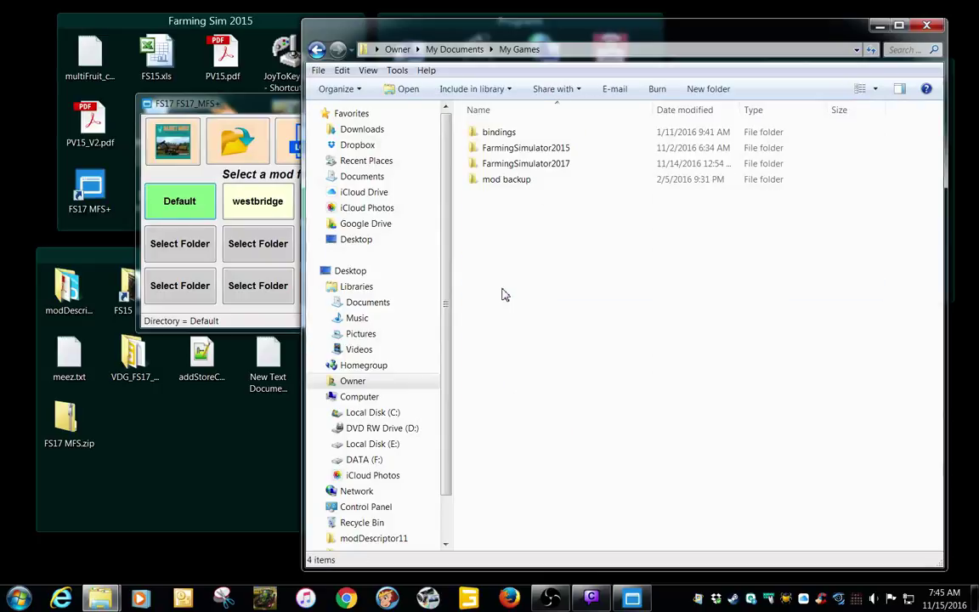
double_click(497, 163)
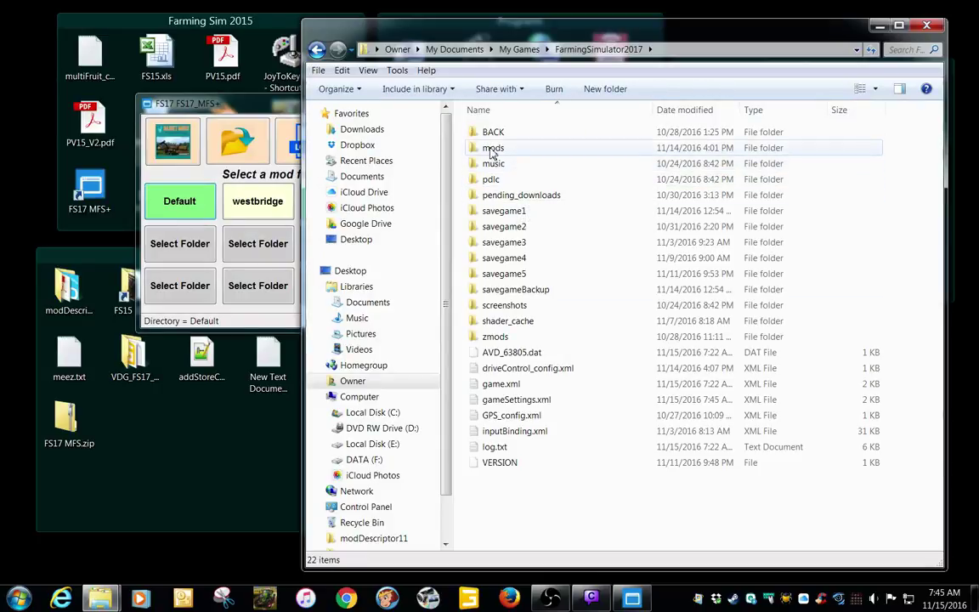
double_click(493, 148)
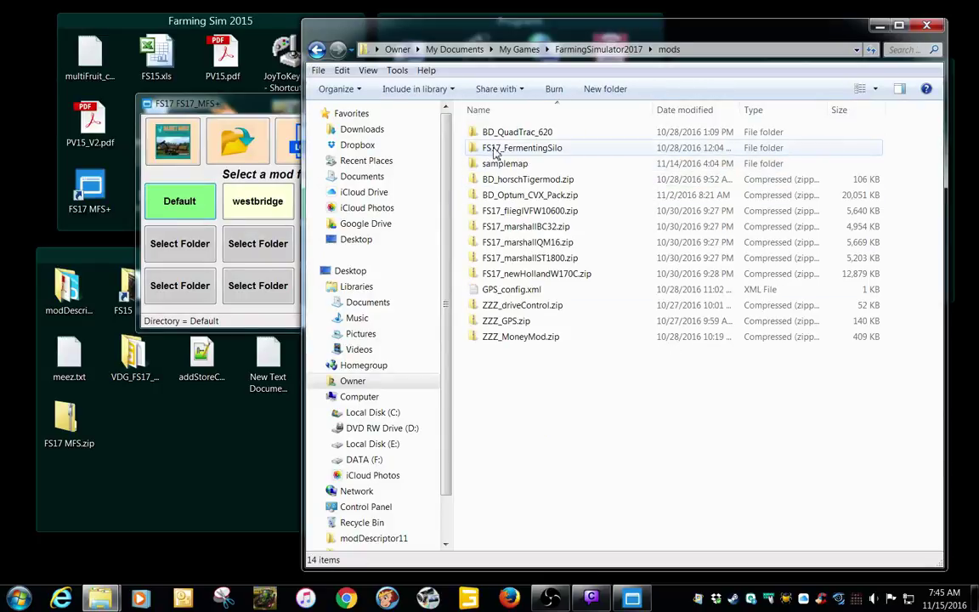
left_click(926, 25)
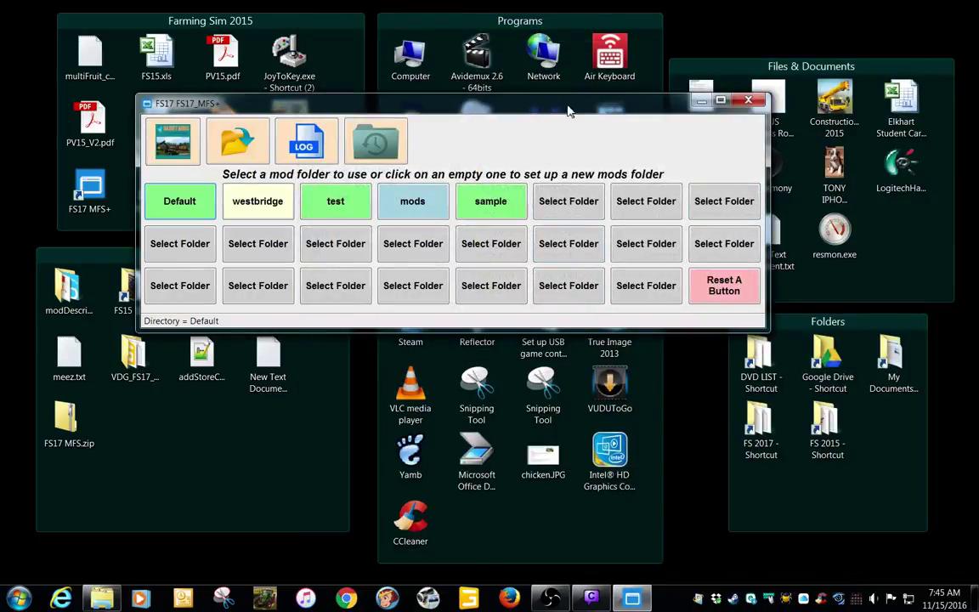
Step: Start setting up the first empty folder button with the mod folder F:\FS 2017\New folder
left_click_drag(570, 110, 623, 116)
left_click(626, 208)
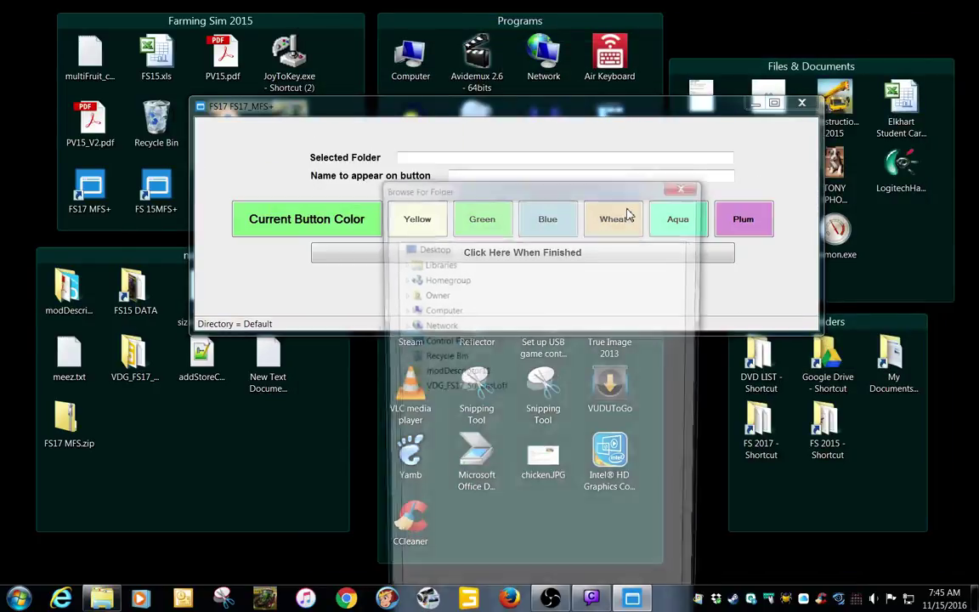
left_click_drag(485, 194, 488, 119)
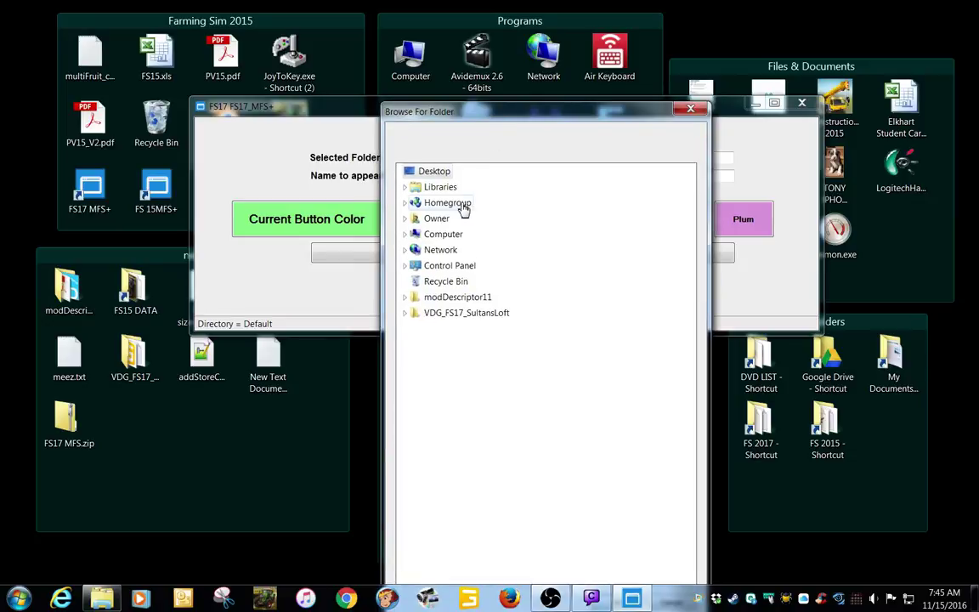
left_click(444, 238)
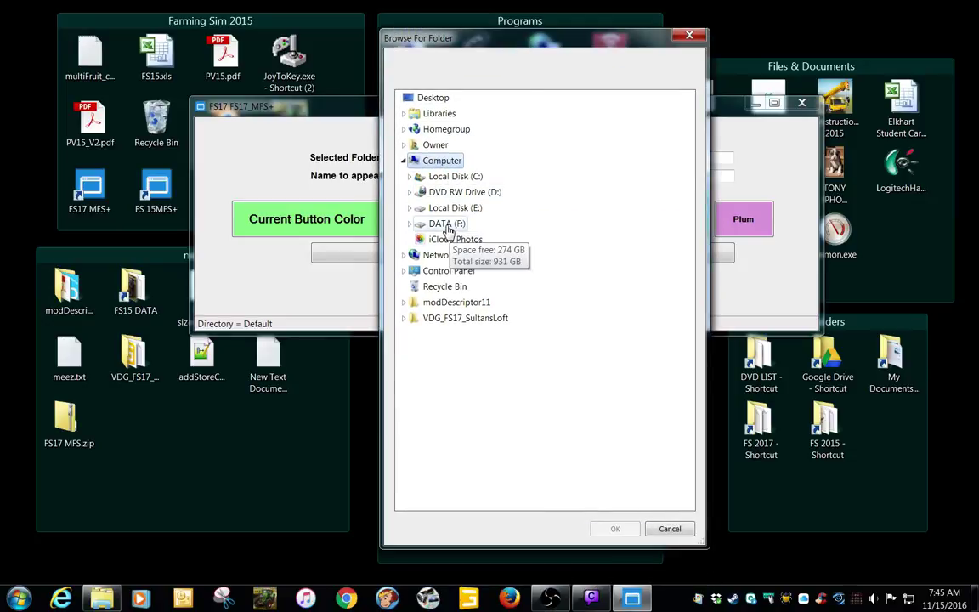
left_click(448, 226)
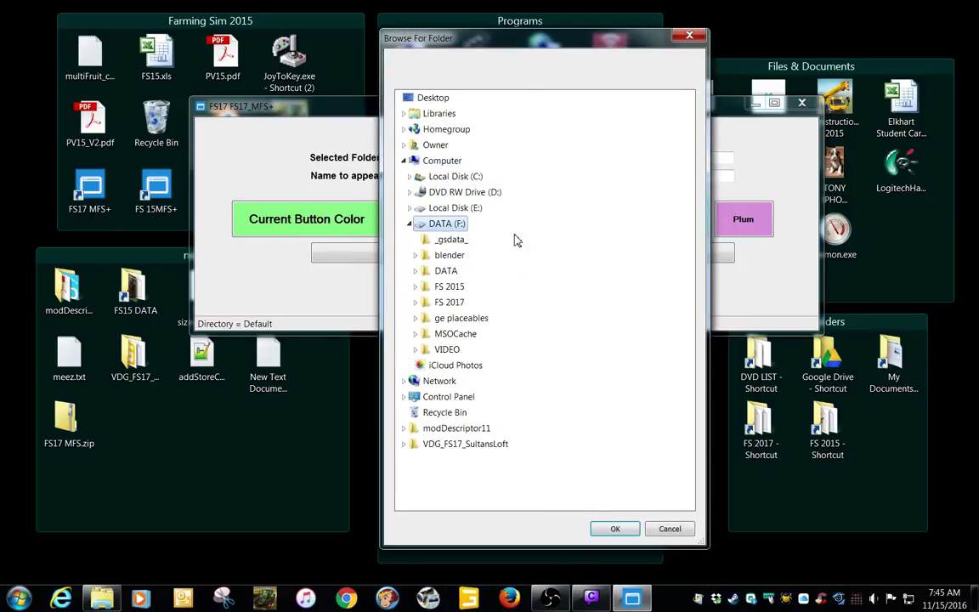
left_click(450, 304)
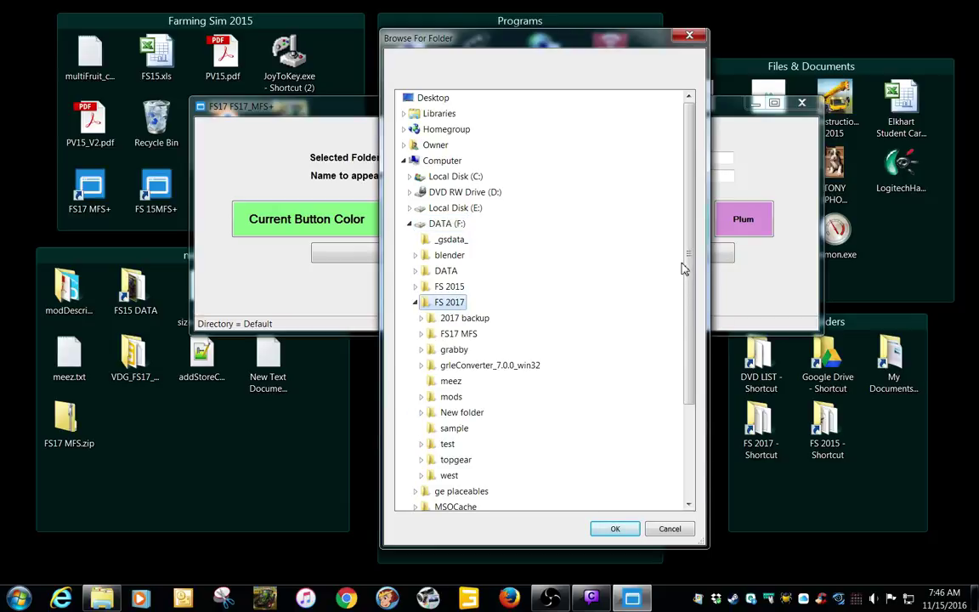
left_click_drag(690, 266, 690, 286)
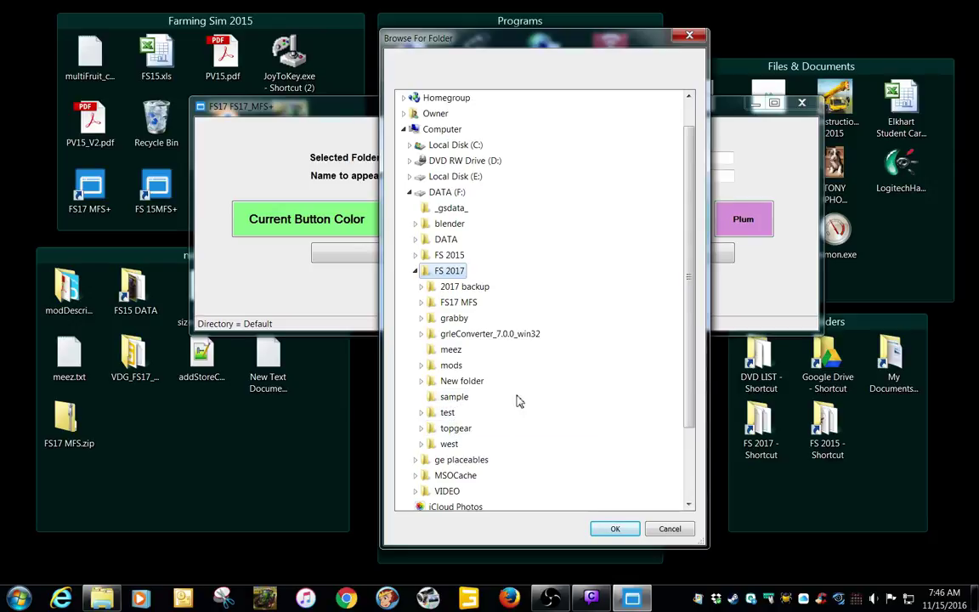
left_click(444, 381)
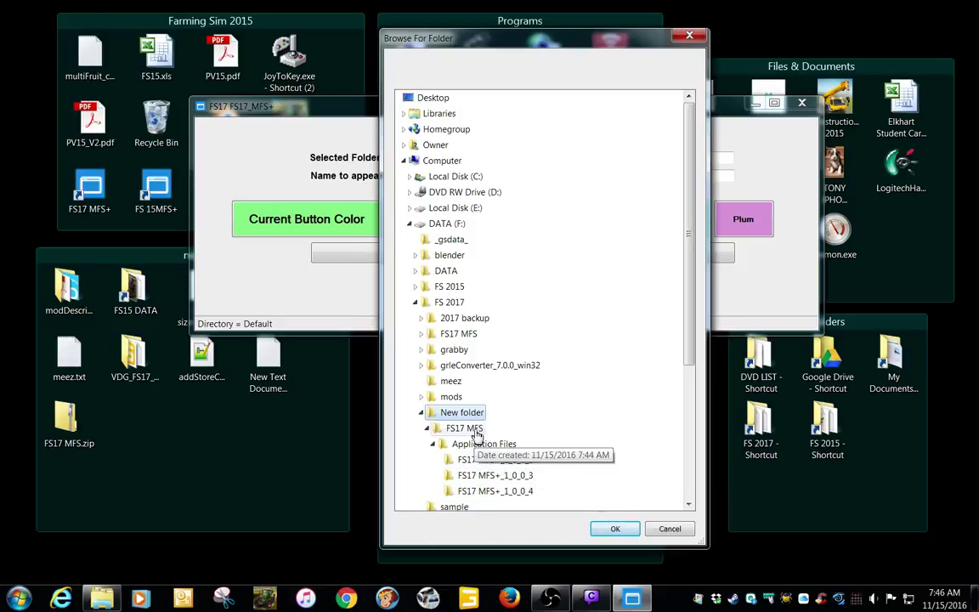
left_click(615, 530)
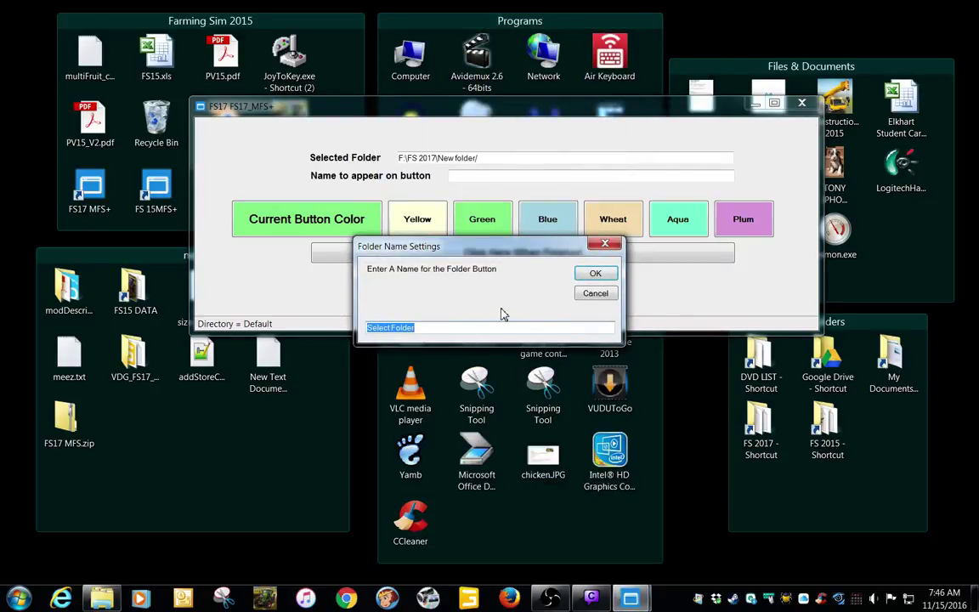
Step: Name the new folder button "sample" and finish its setup with the current green color
type("sample")
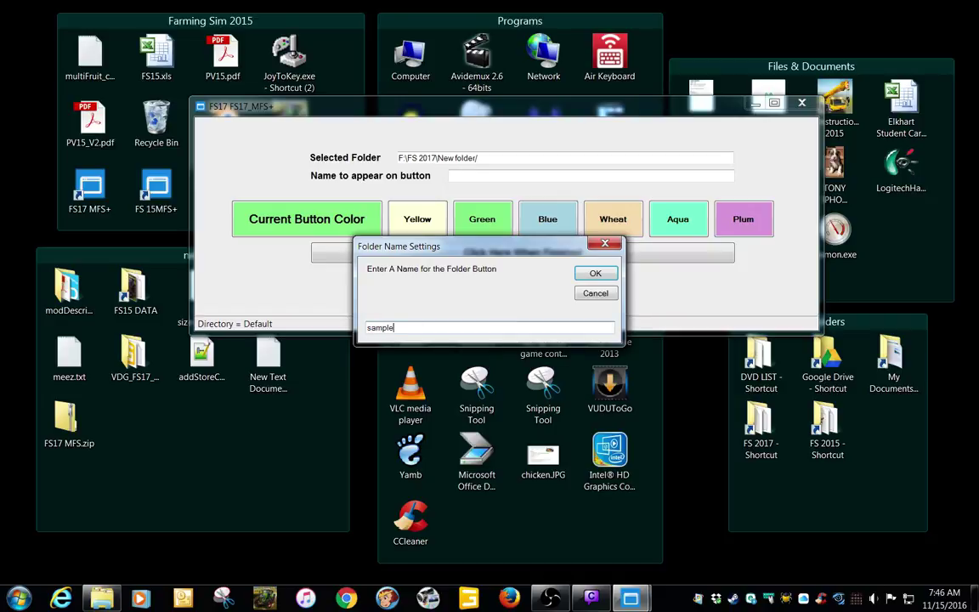
left_click(595, 274)
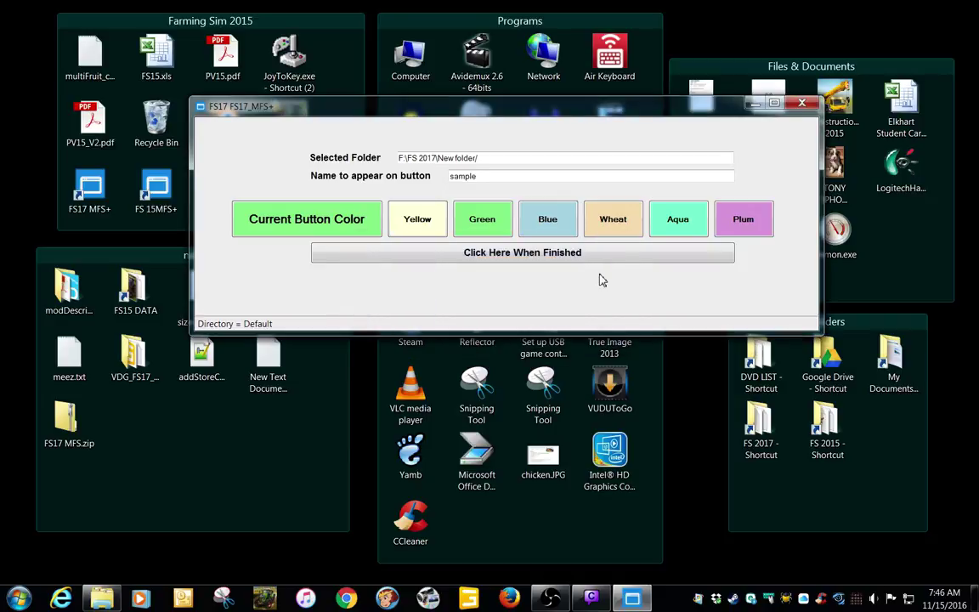
left_click(497, 255)
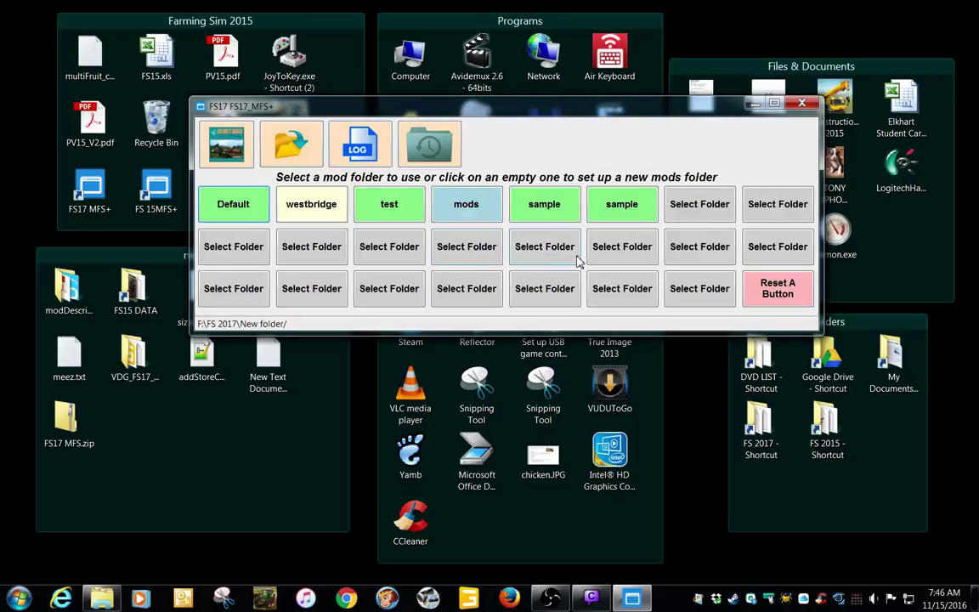
Step: Open the game log from FS17 MFS+ and search it for every occurrence of "warning"
left_click(361, 151)
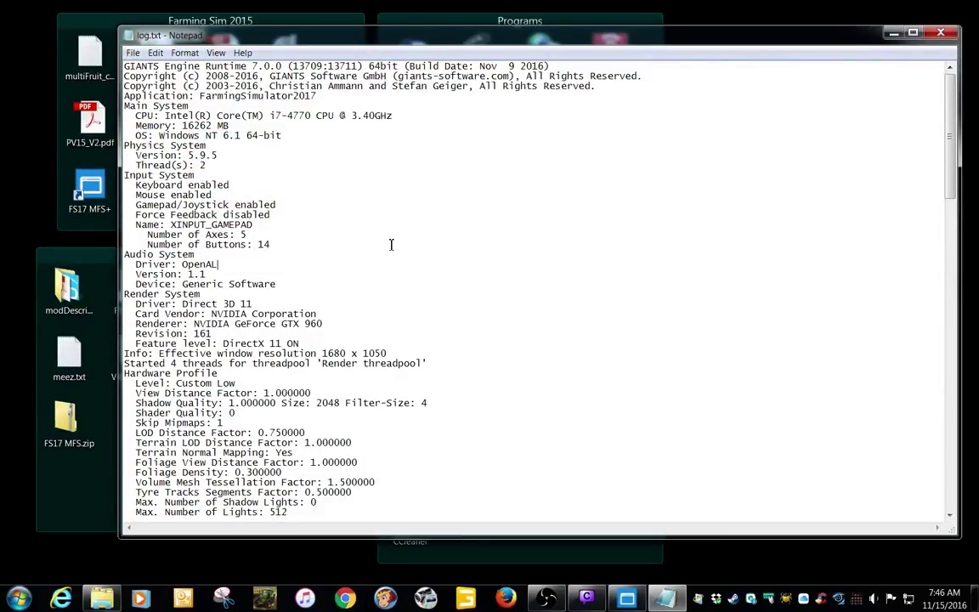
key("ctrl+f")
type("w")
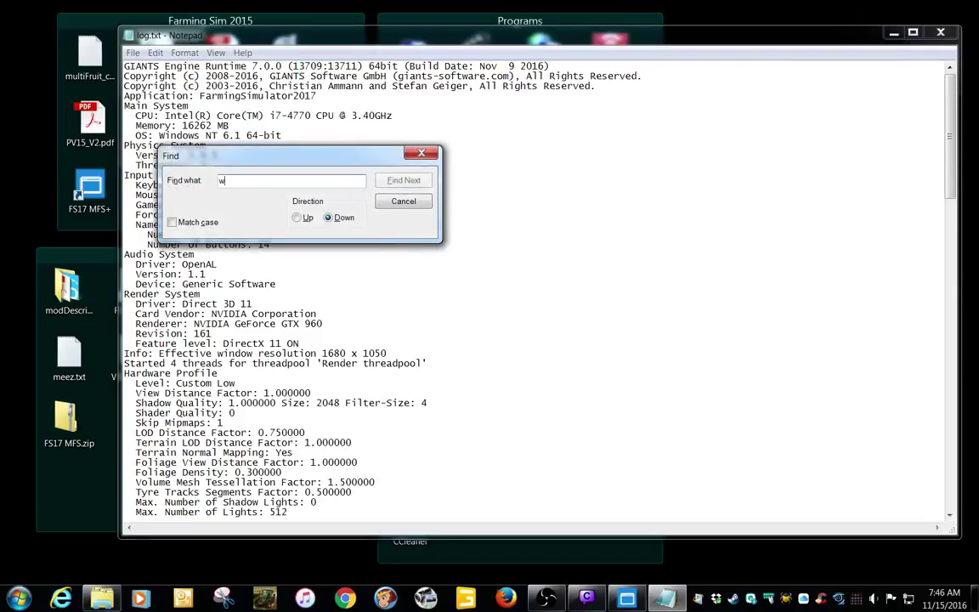
type("arning")
key("Return")
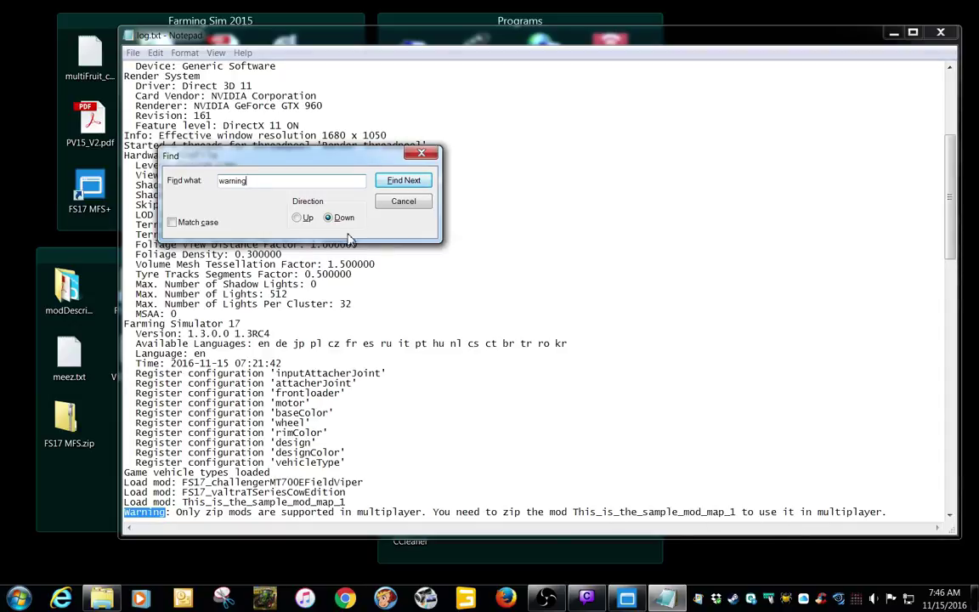
left_click(394, 184)
left_click(392, 183)
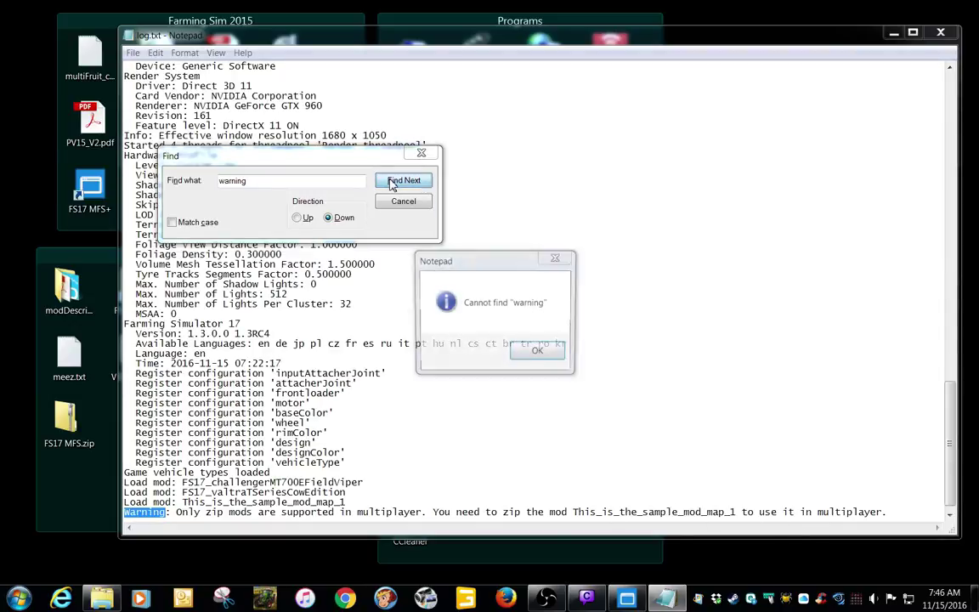
left_click(541, 349)
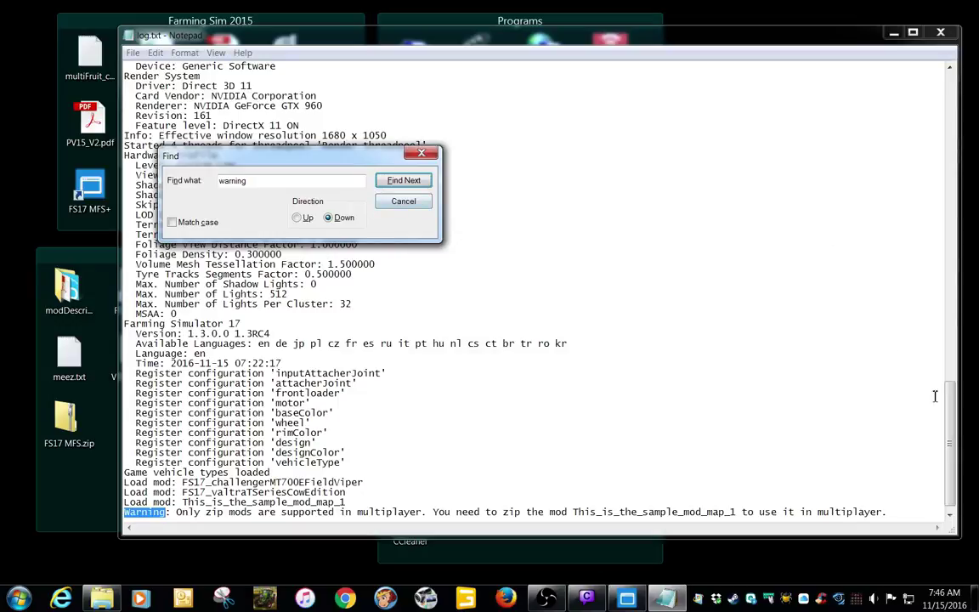
Step: Search the game log from its beginning for "error" and close the log file
left_click_drag(949, 425, 949, 119)
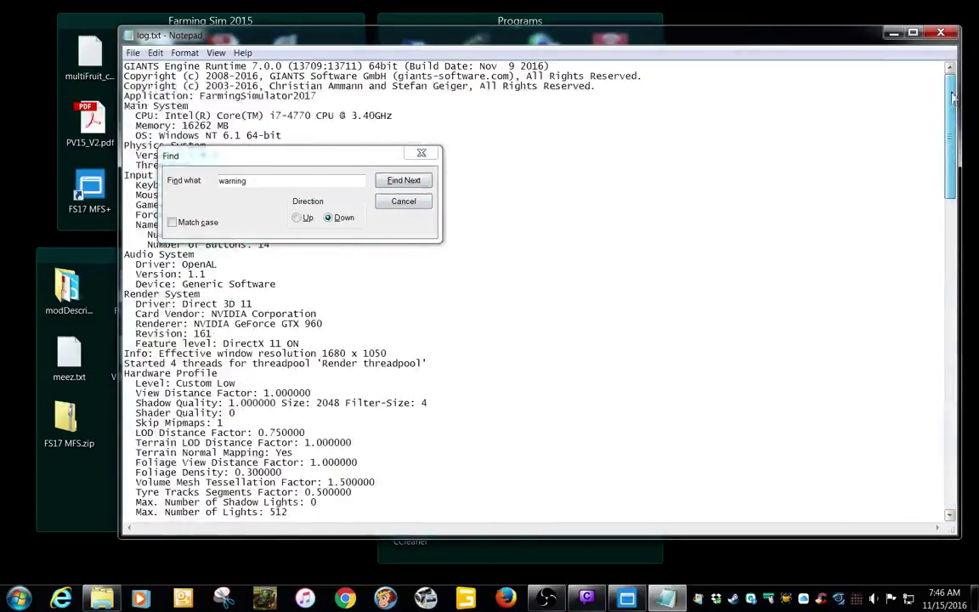
left_click(282, 185)
type("error")
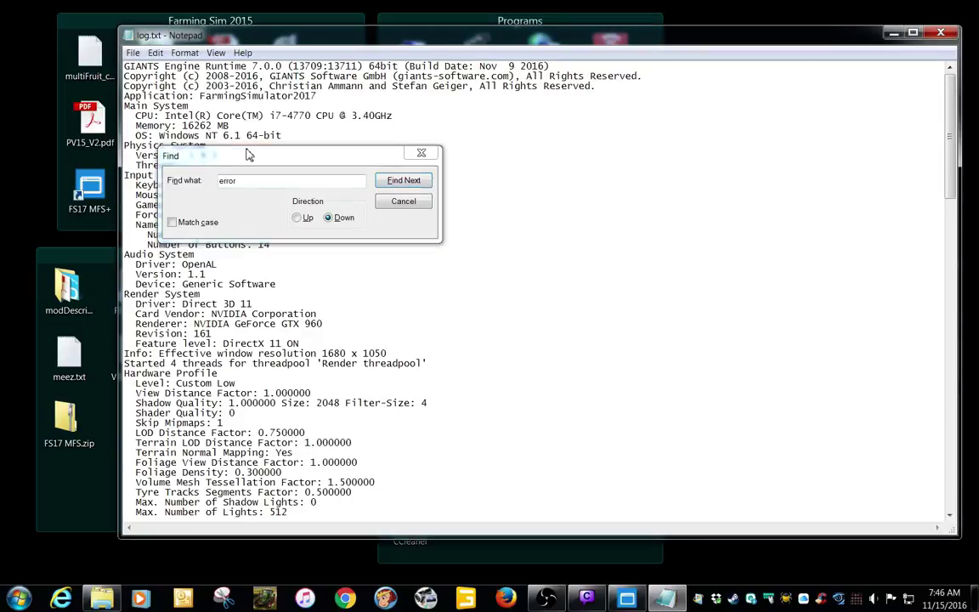
left_click(426, 186)
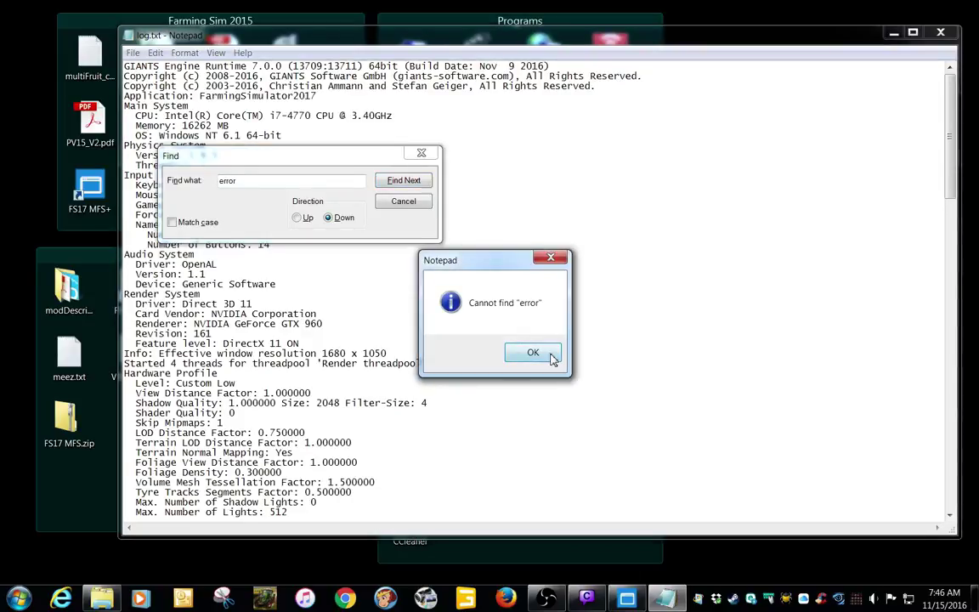
left_click(544, 355)
left_click(402, 202)
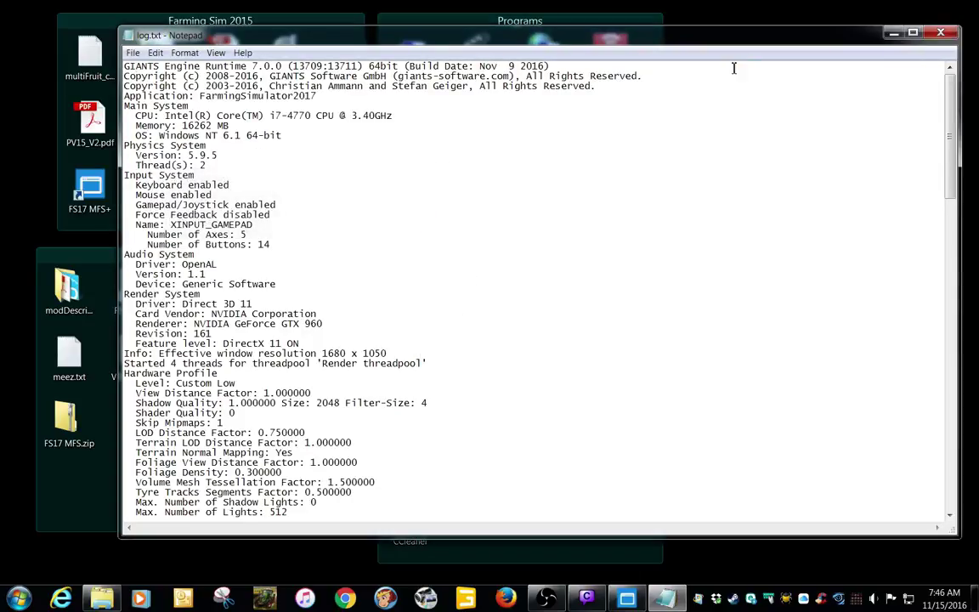
left_click(941, 33)
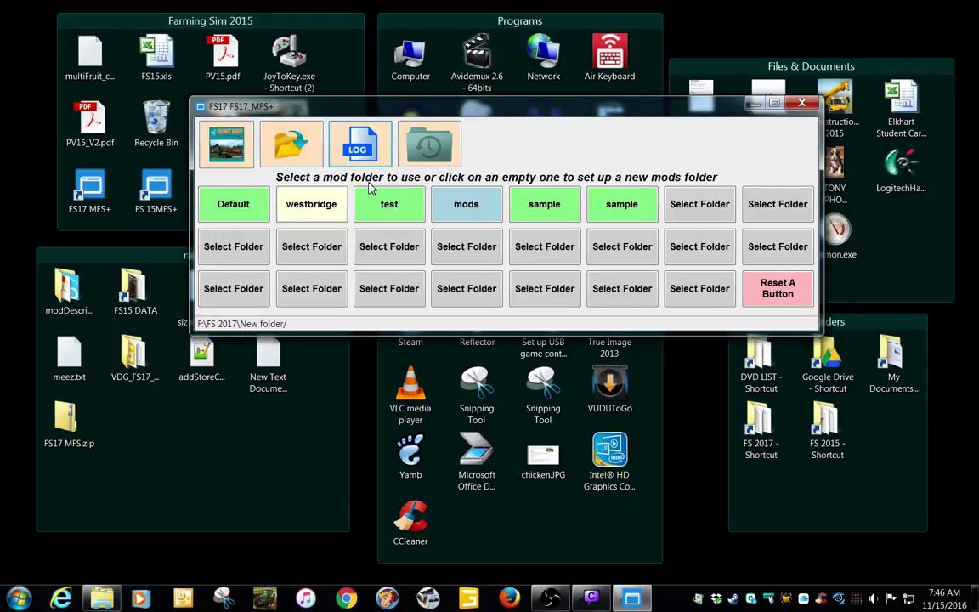
Step: Close FS17 MFS+, open FS15 MFS+ from the desktop to view its folder buttons, and close it
left_click(802, 105)
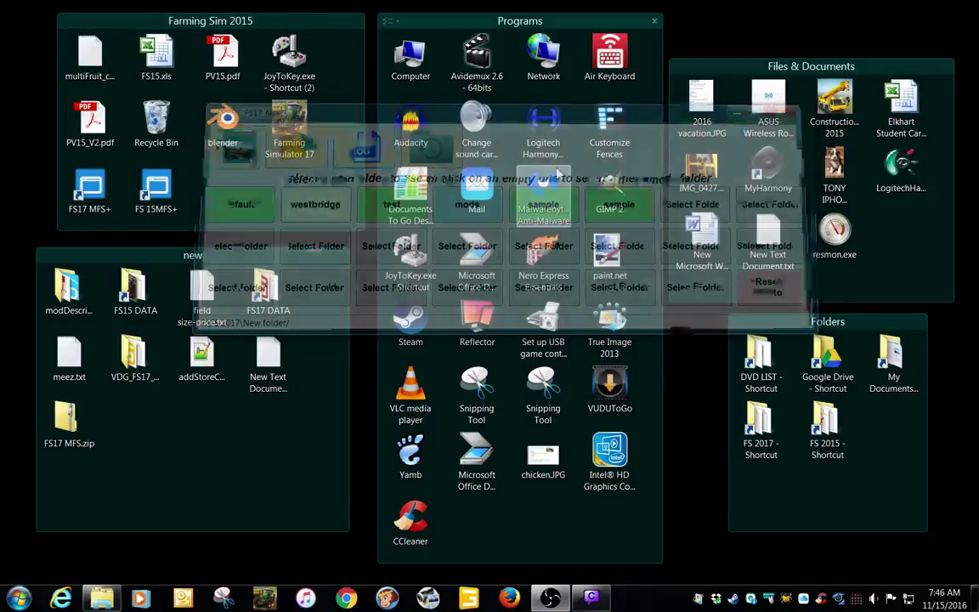
double_click(146, 197)
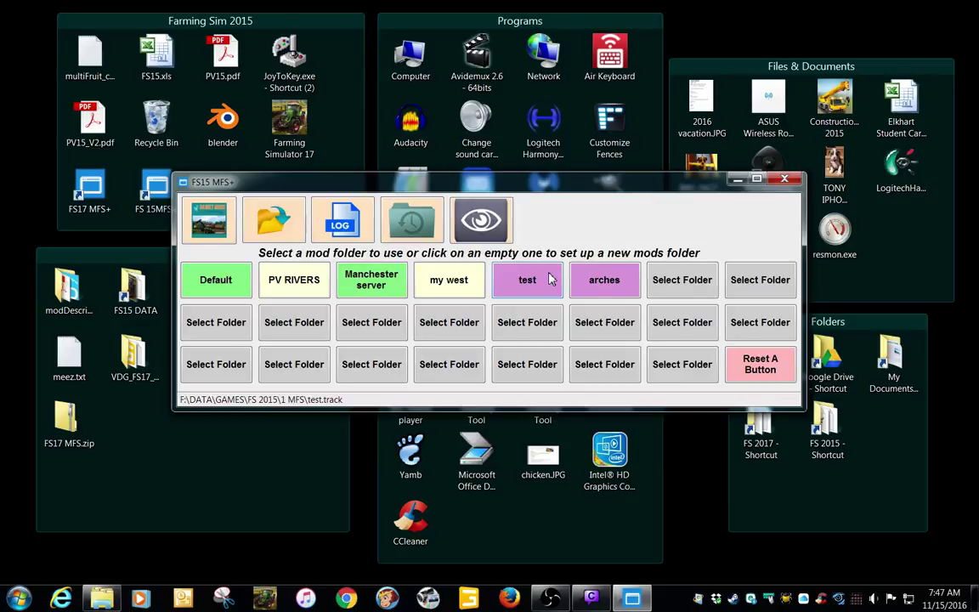
left_click_drag(508, 172, 497, 114)
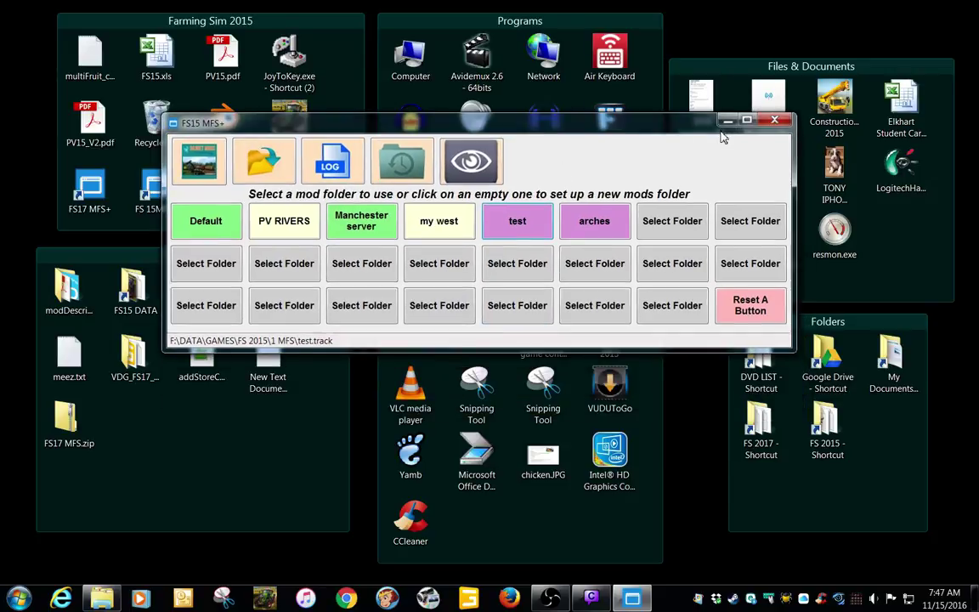
left_click(774, 121)
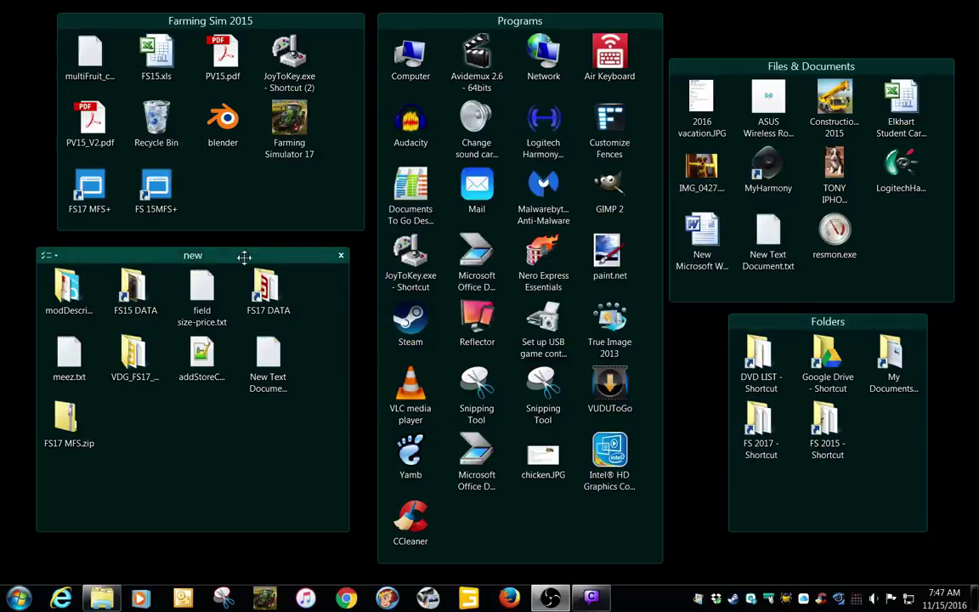
Step: Relaunch FS17 MFS+ from the desktop and set the active mod folder to test
double_click(96, 200)
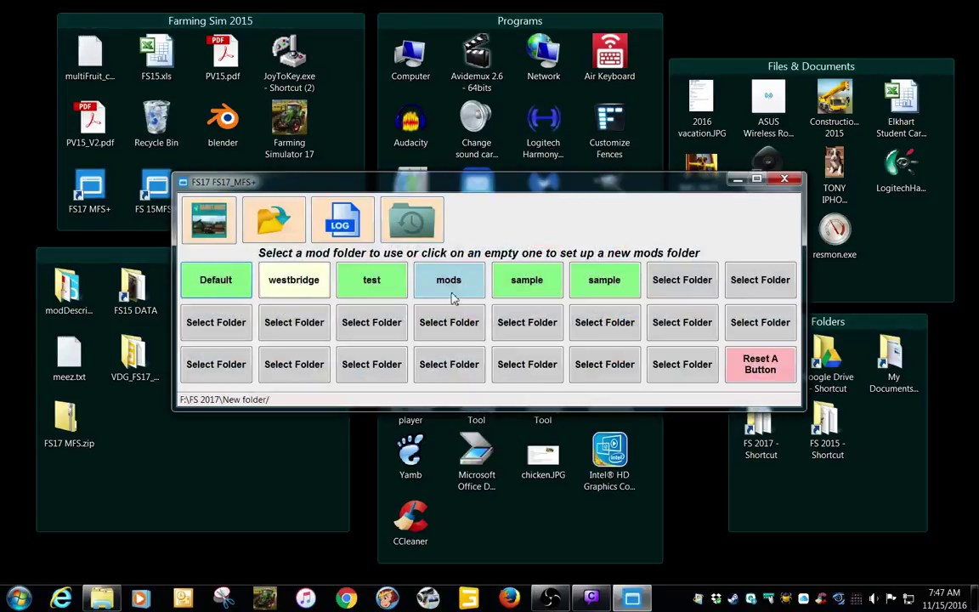
left_click(372, 289)
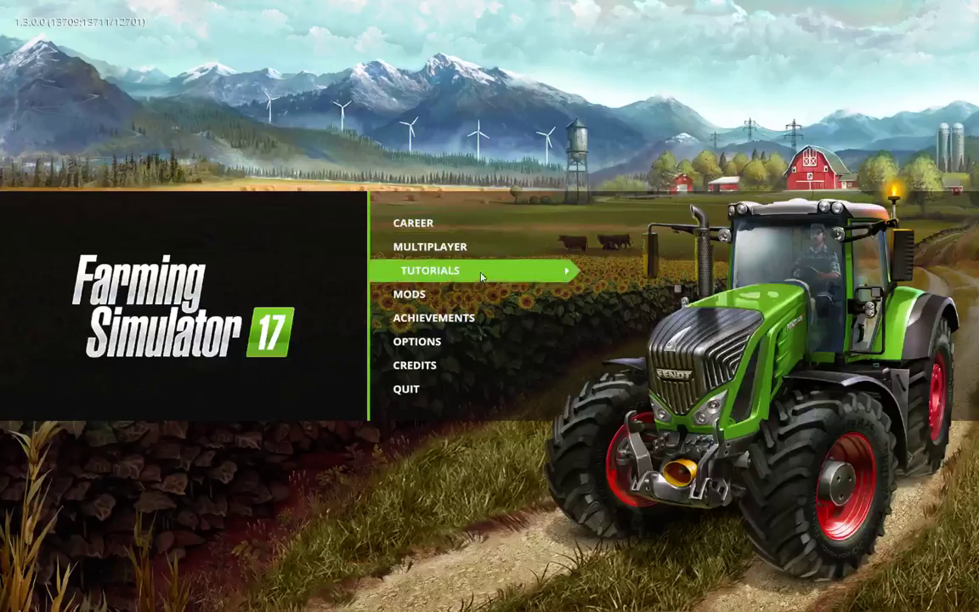
Step: View the career savegames in Farming Simulator 17 with the test mod folder active and close the game
left_click(419, 225)
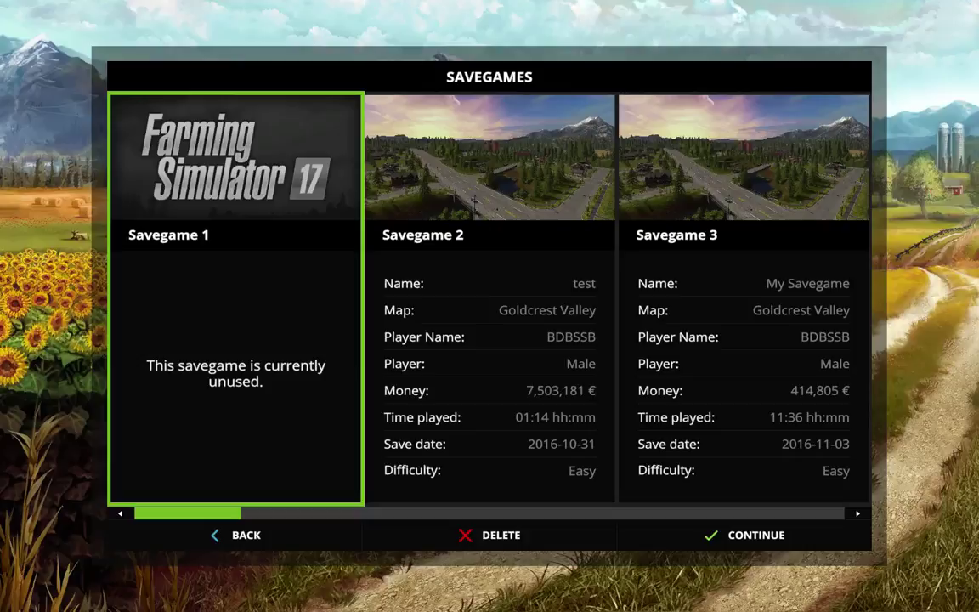
key("alt+Tab")
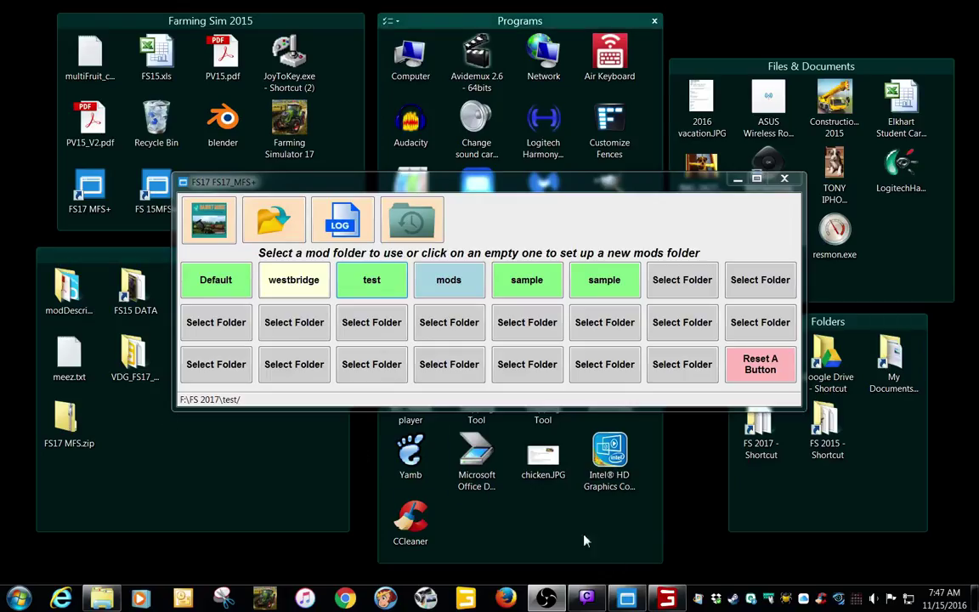
right_click(667, 602)
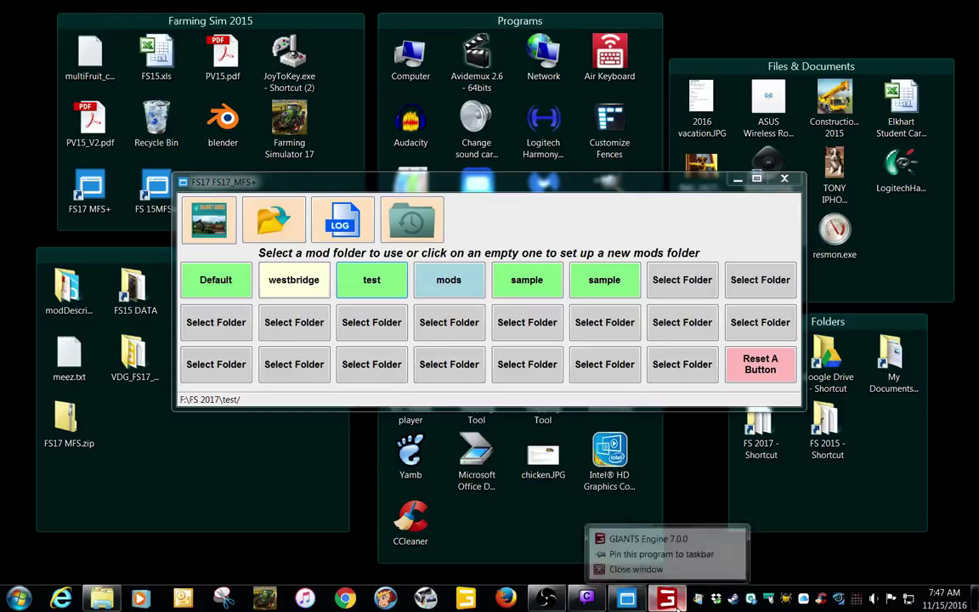
left_click(646, 566)
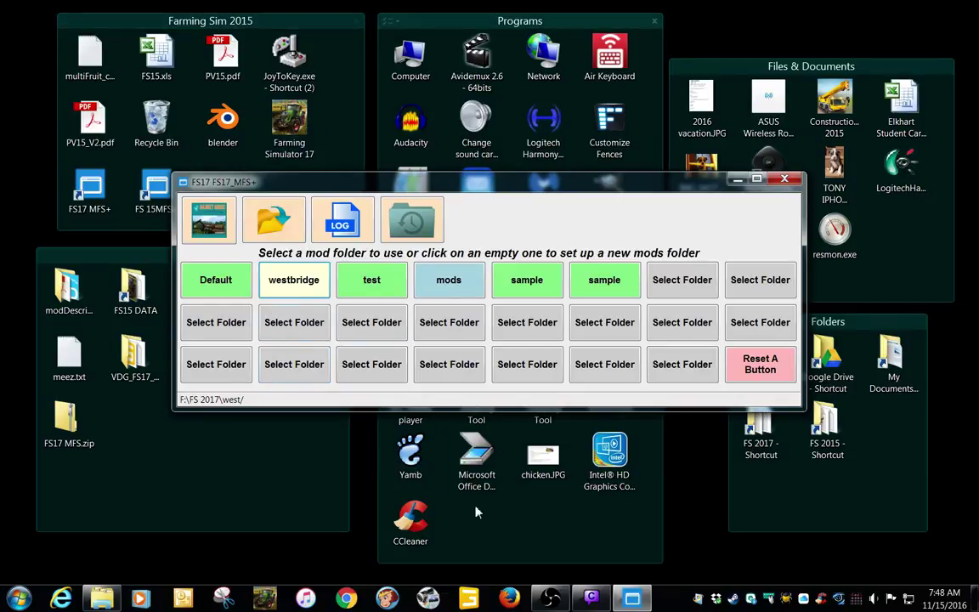
Step: Launch Farming Simulator 17 with the westbridge mod folder active, open the career mode, and close the game
left_click(265, 598)
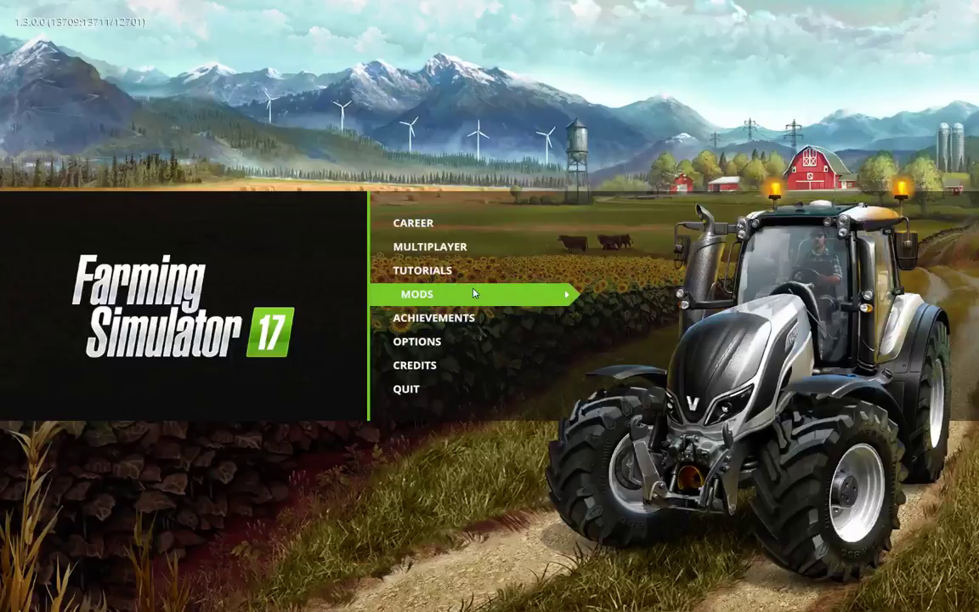
left_click(426, 228)
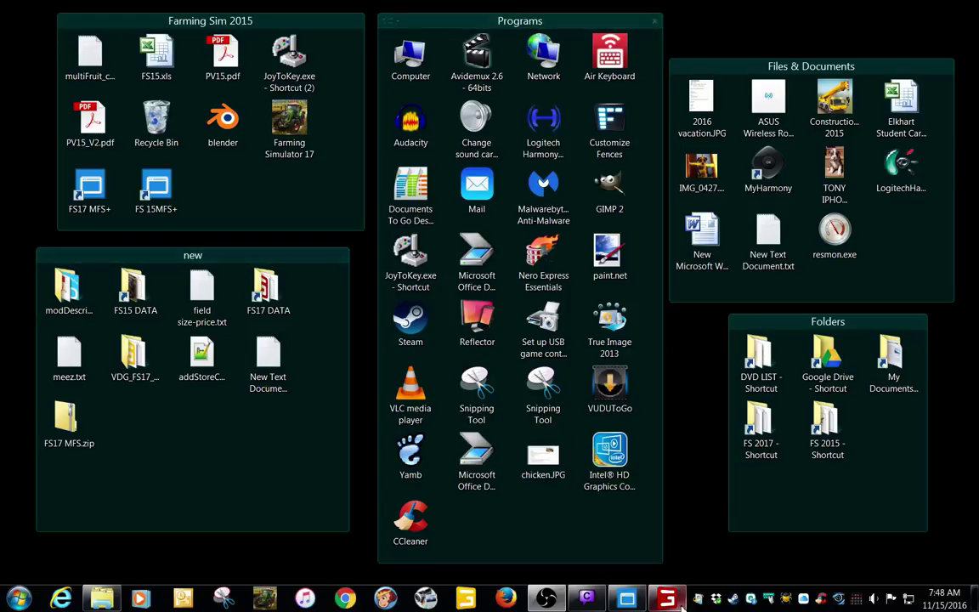
right_click(667, 599)
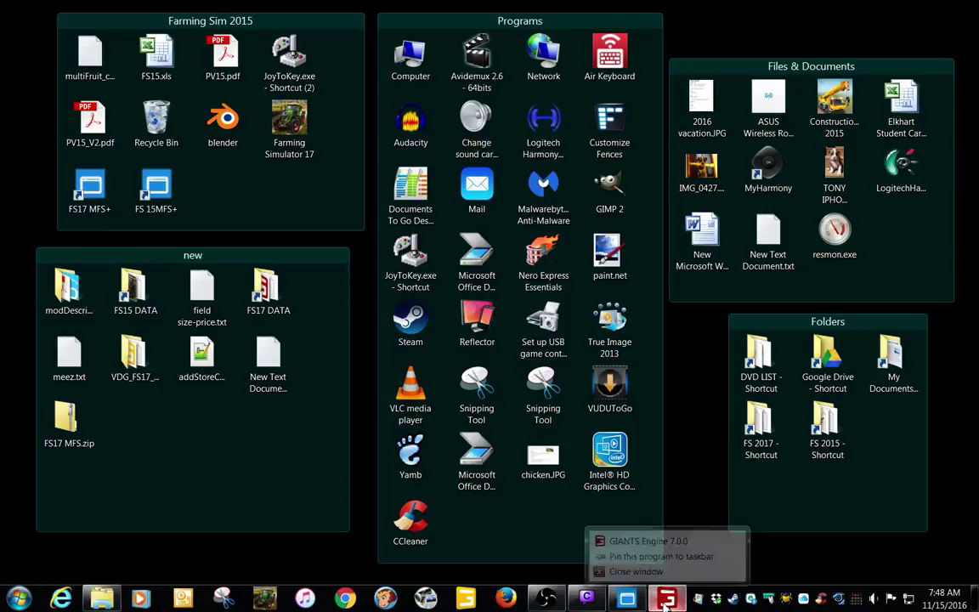
left_click(607, 571)
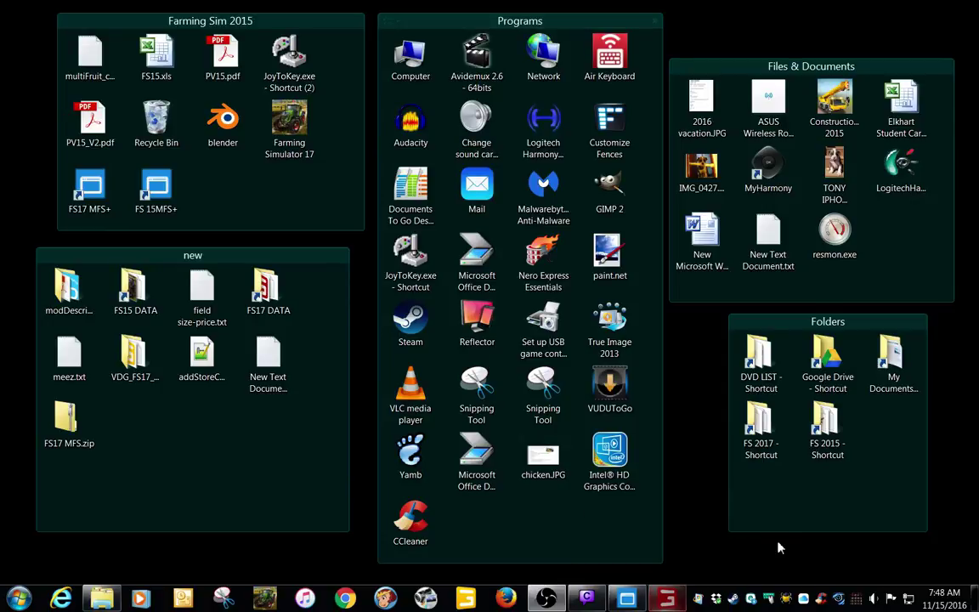
Step: View the FarmingSimulator2017 folder inside My Games in My Documents, return to the desktop, and open the FS 2017 folder from its shortcut
double_click(888, 349)
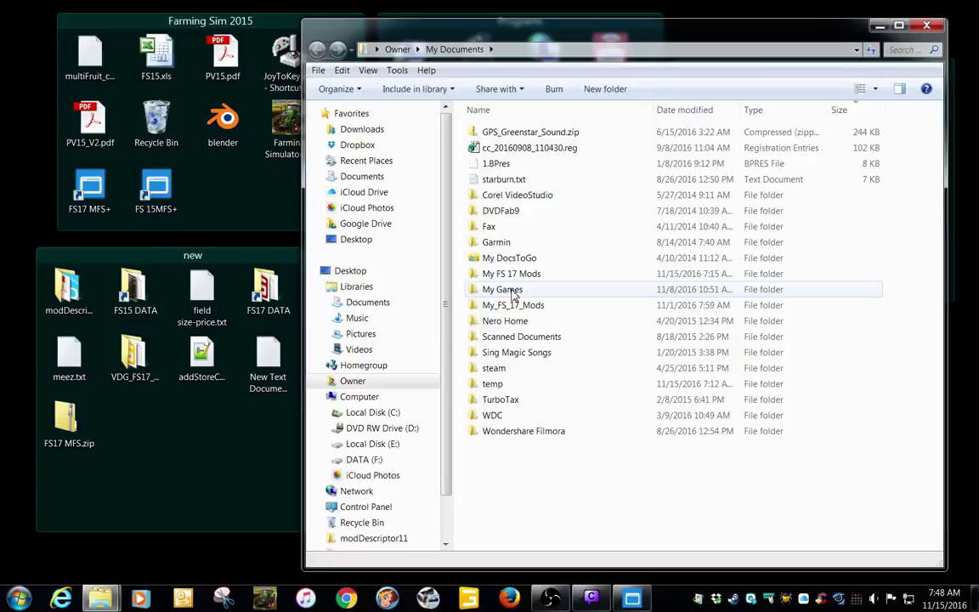
left_click(512, 292)
double_click(512, 291)
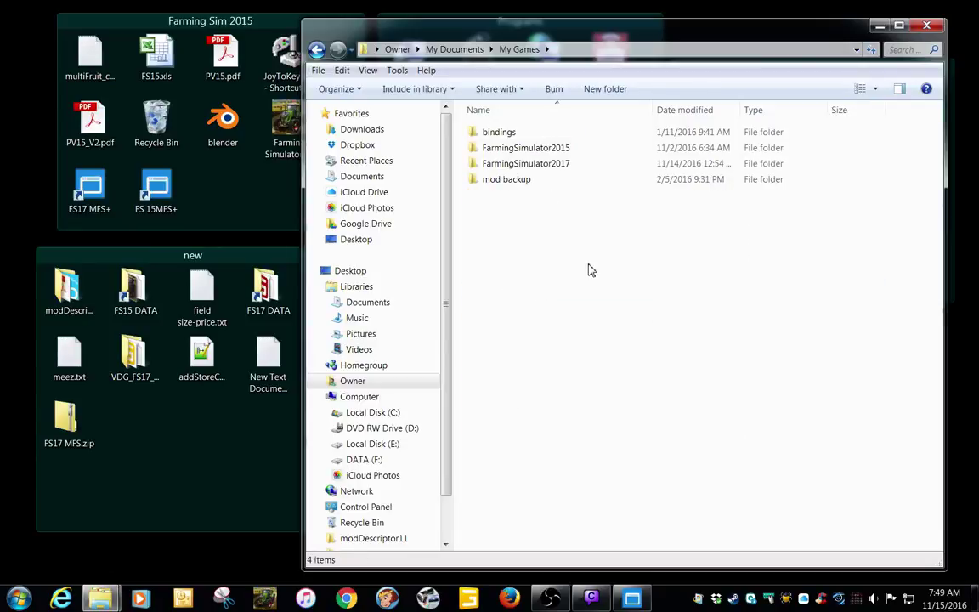
double_click(528, 162)
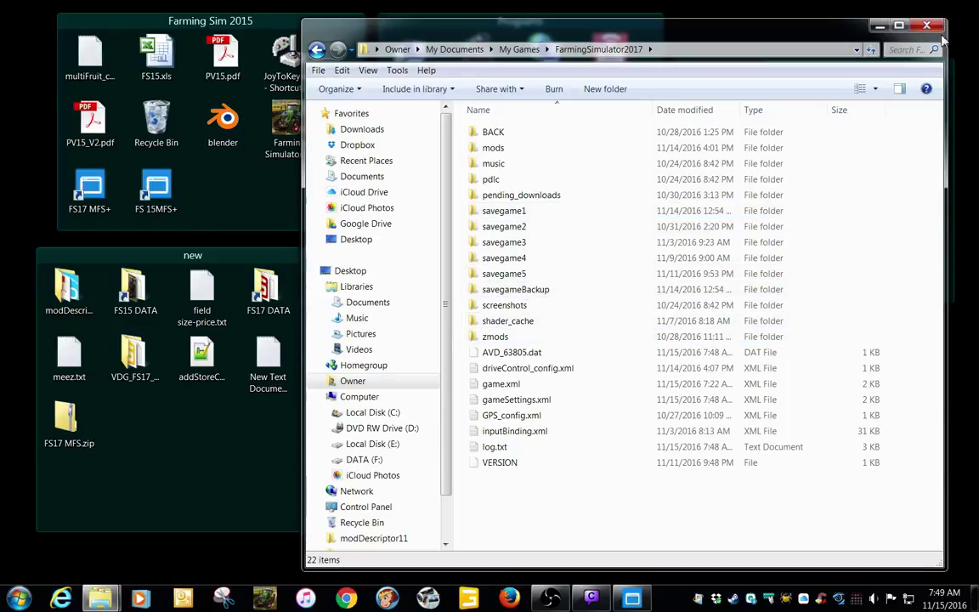
key("super+d")
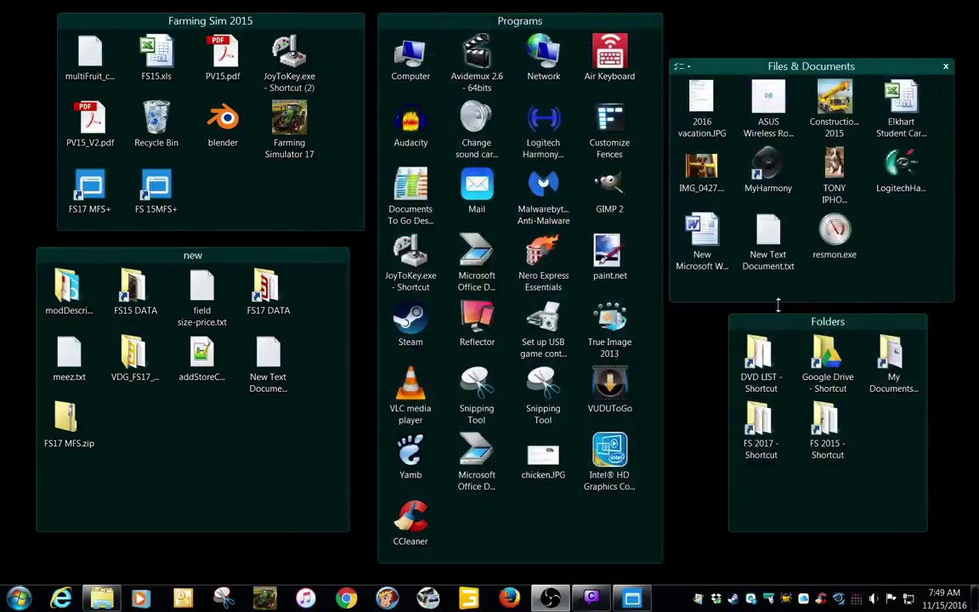
double_click(759, 421)
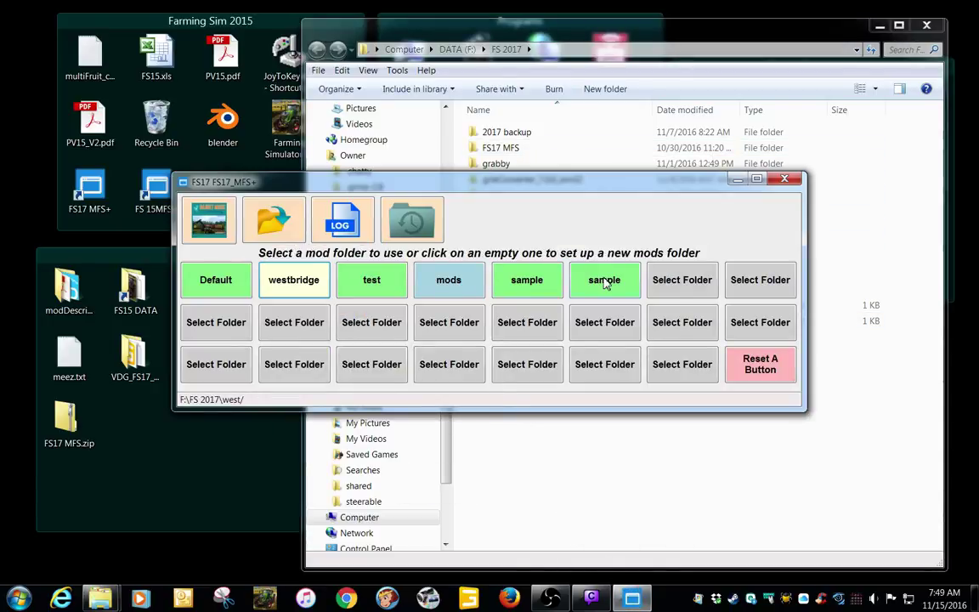
Step: Reset the second sample folder button in FS17 MFS+ to an empty slot
left_click(760, 364)
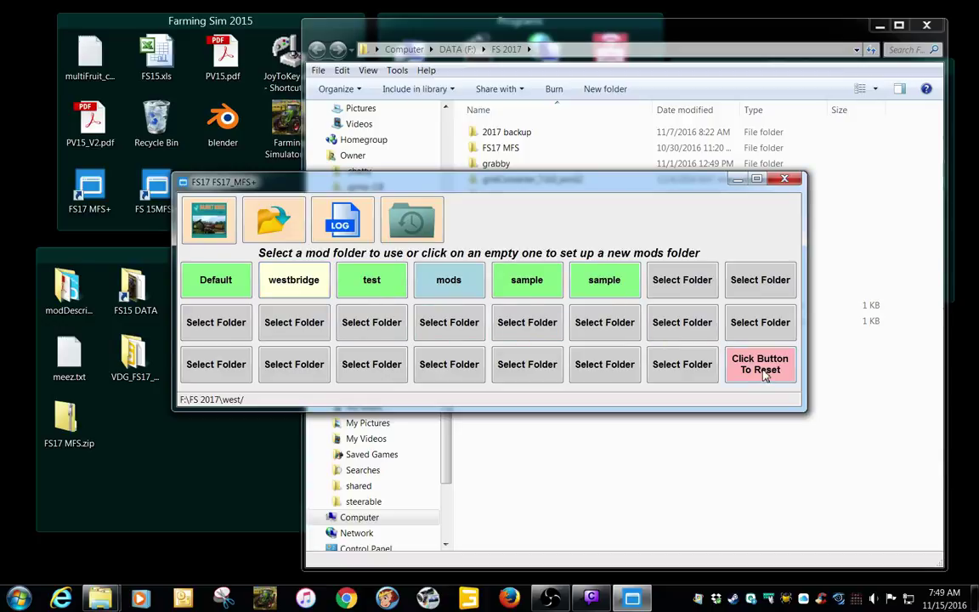
left_click(607, 283)
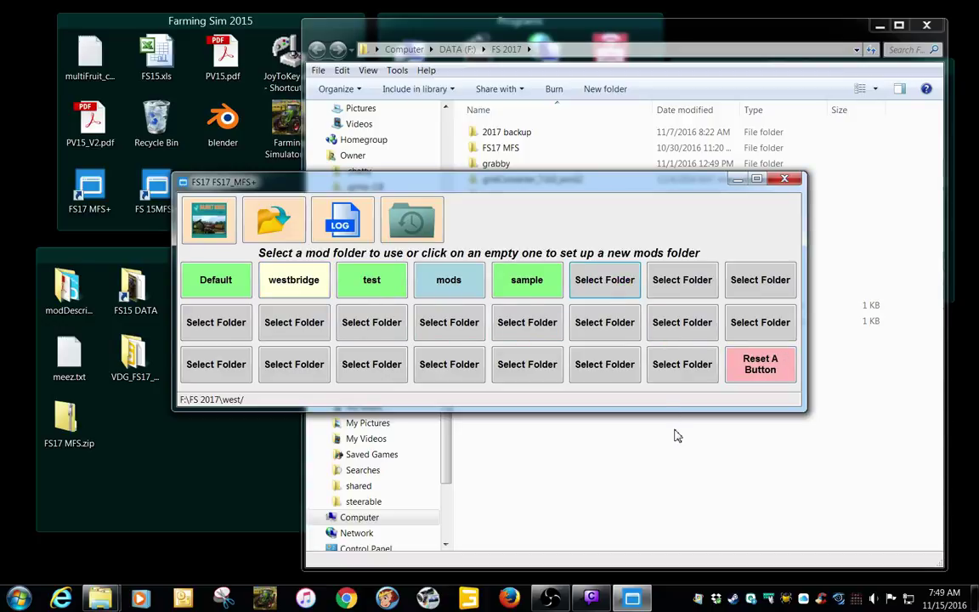